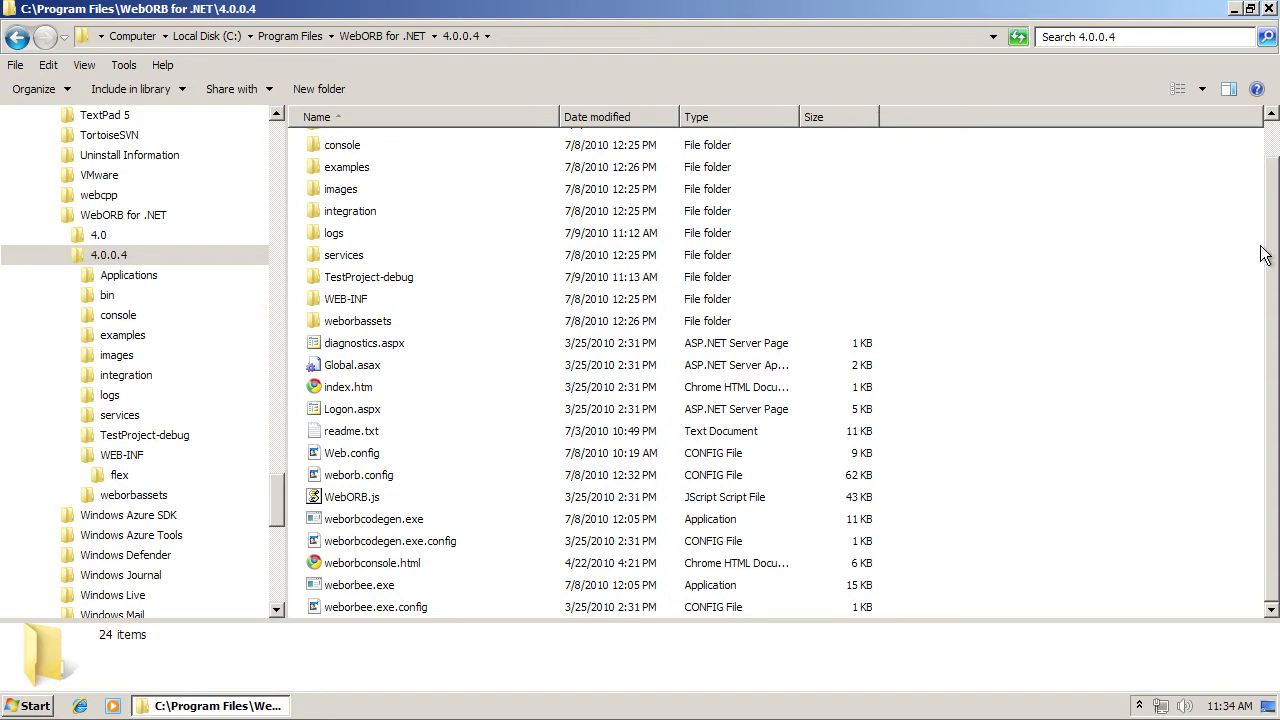
- Run setup.exe from the integration\flashbuilder\windows folder of the WebORB for .NET 4.0.0.4 installation
drag(1273, 244, 1273, 200)
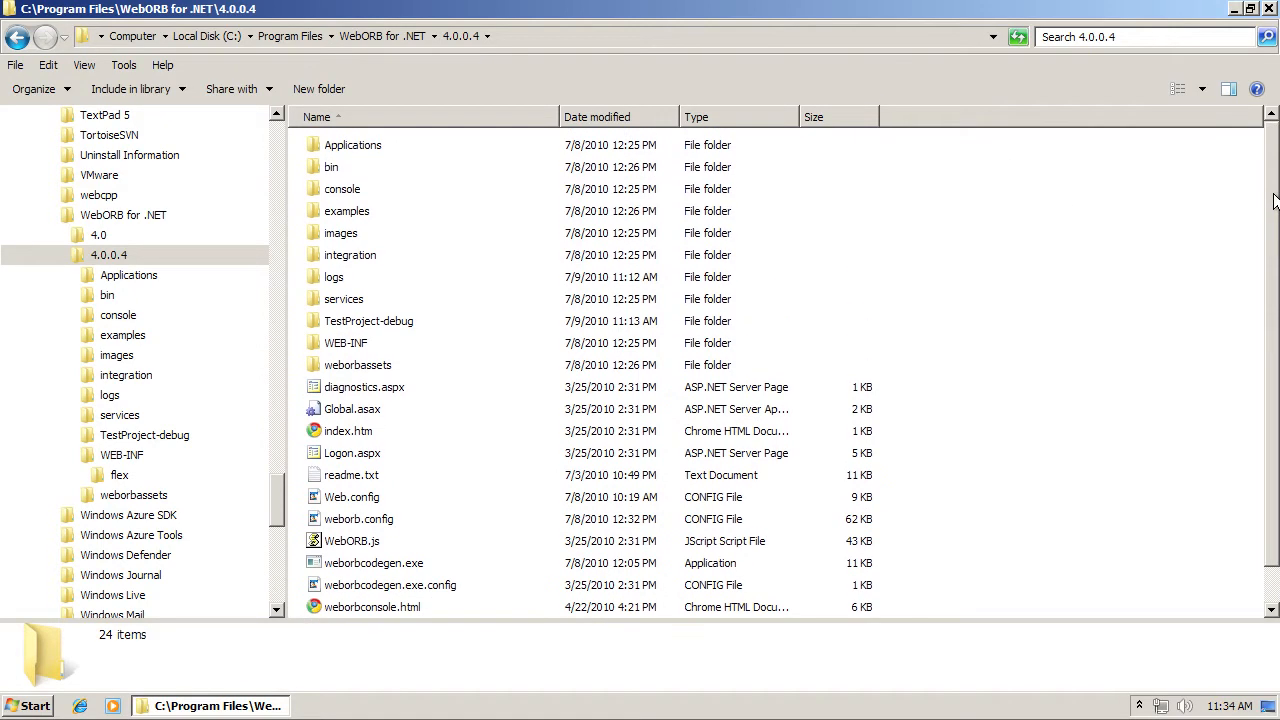
double_click(350, 262)
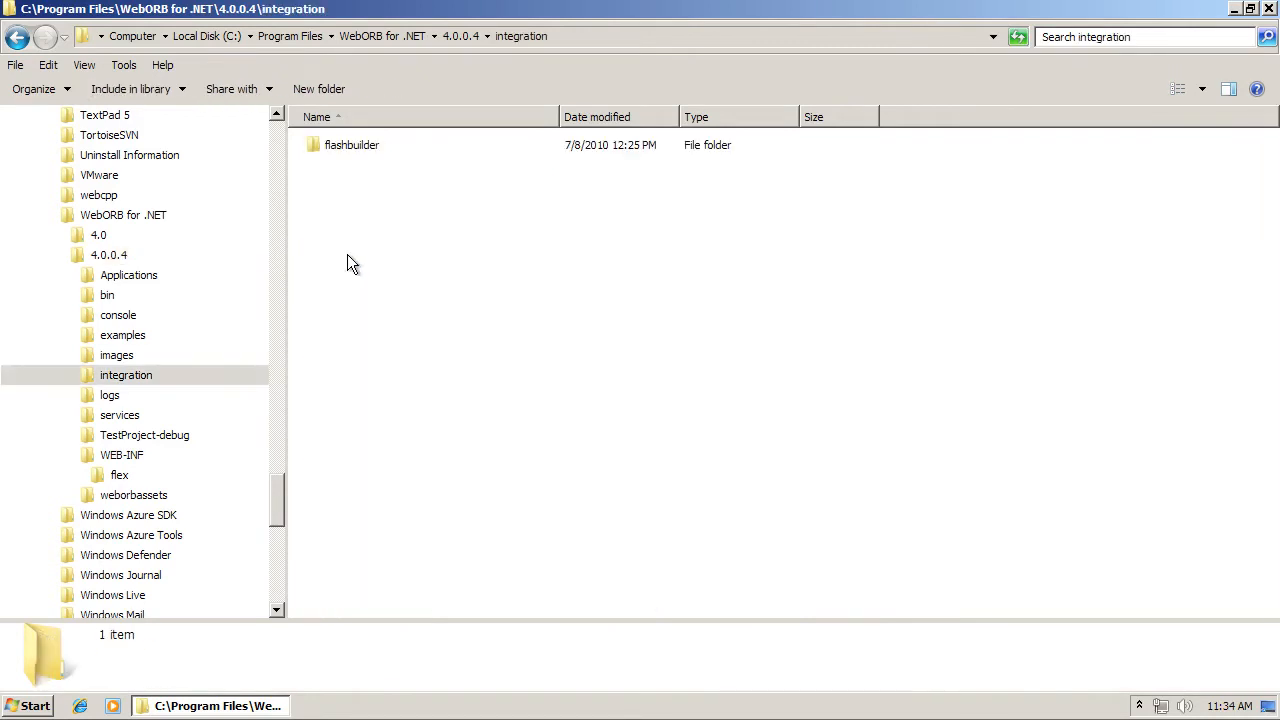
double_click(350, 145)
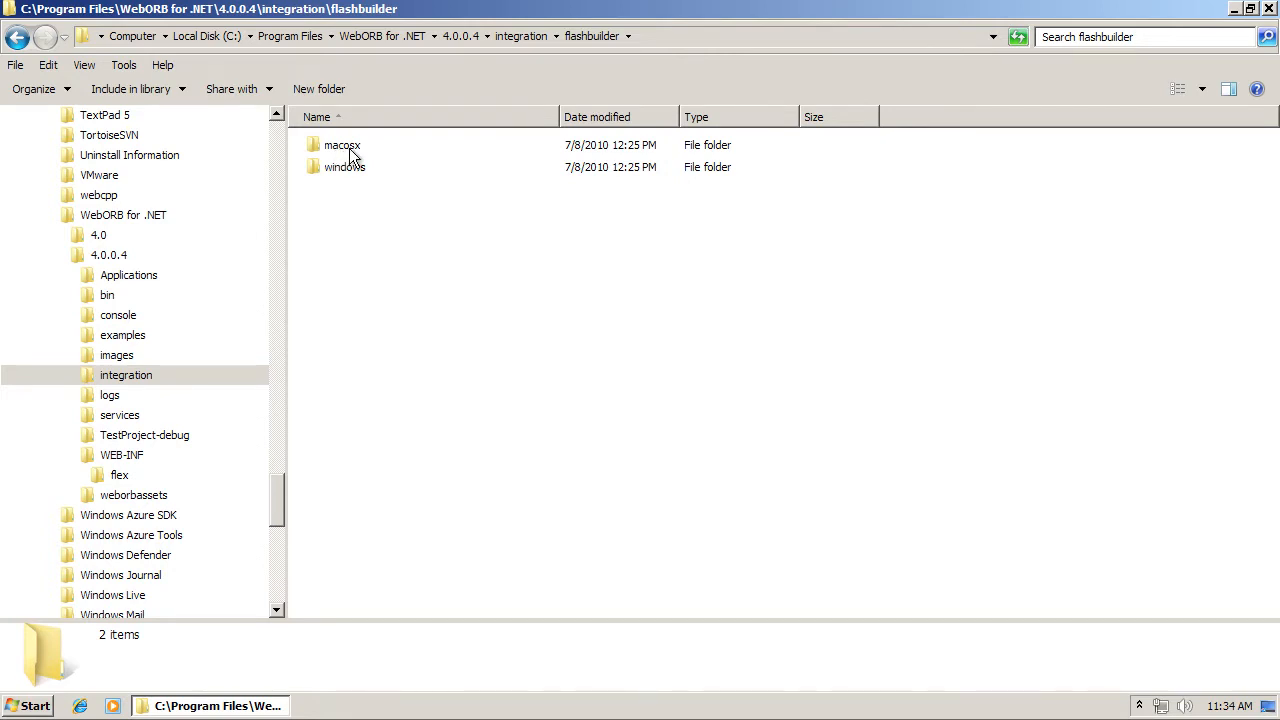
double_click(345, 168)
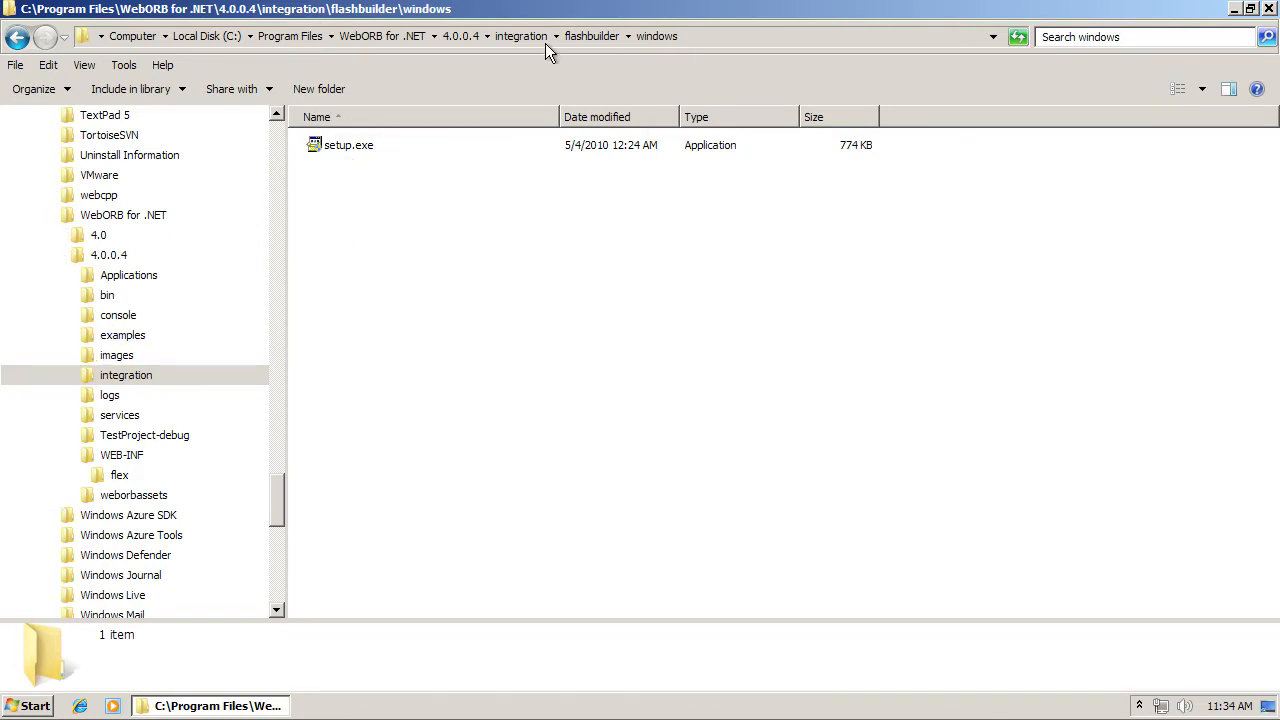
click(361, 146)
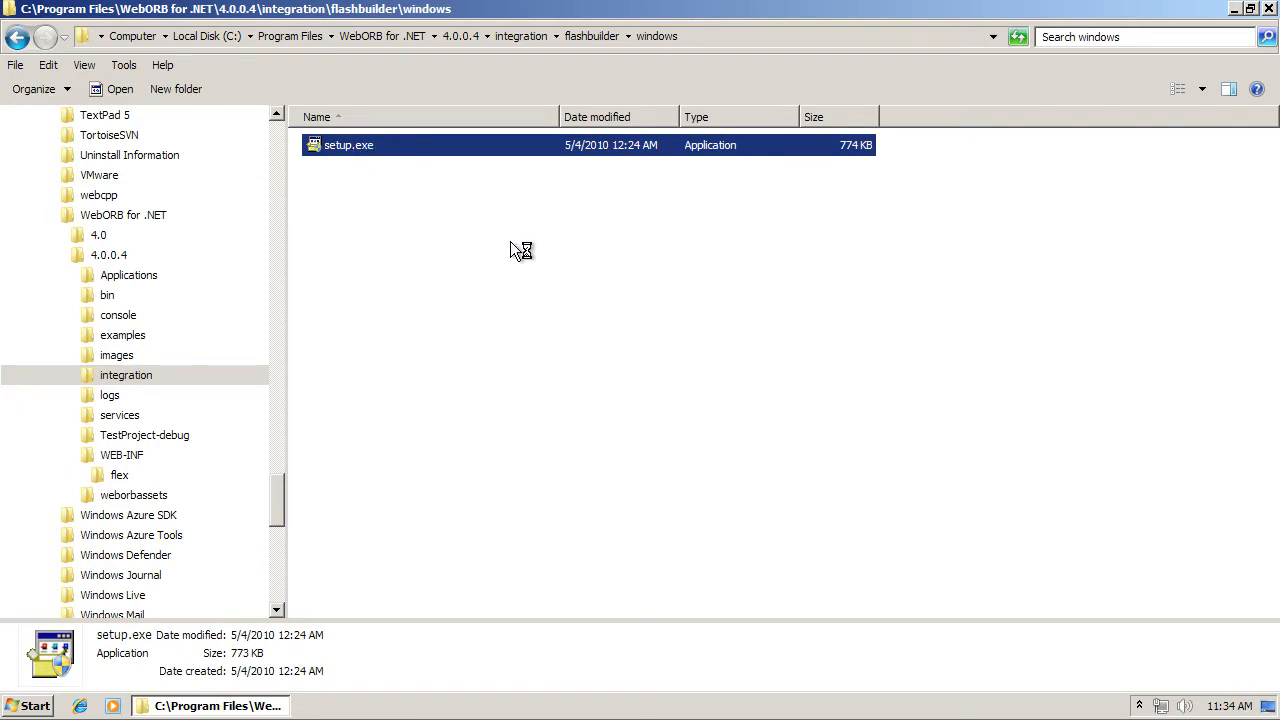
click(706, 398)
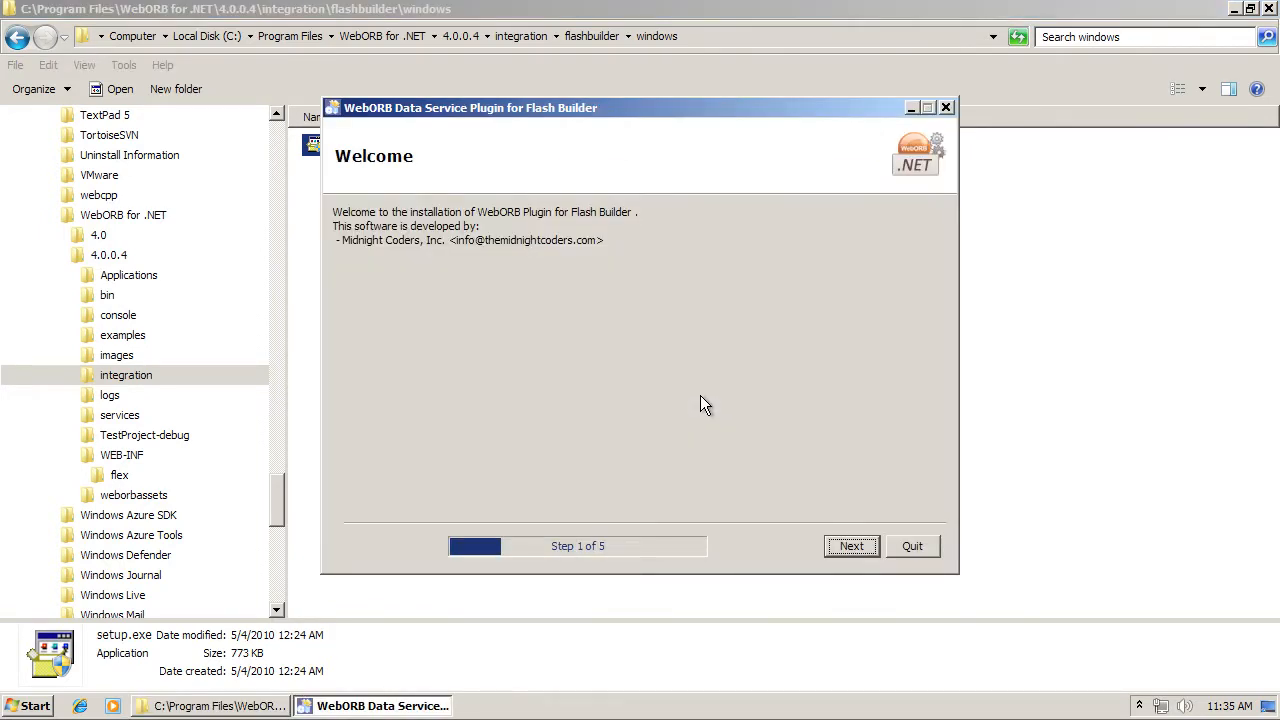
- Install the WebORB plugin into C:\Program Files\Adobe\Adobe Flash Builder 4, accepting the license and allowing existing files to be overwritten
click(859, 544)
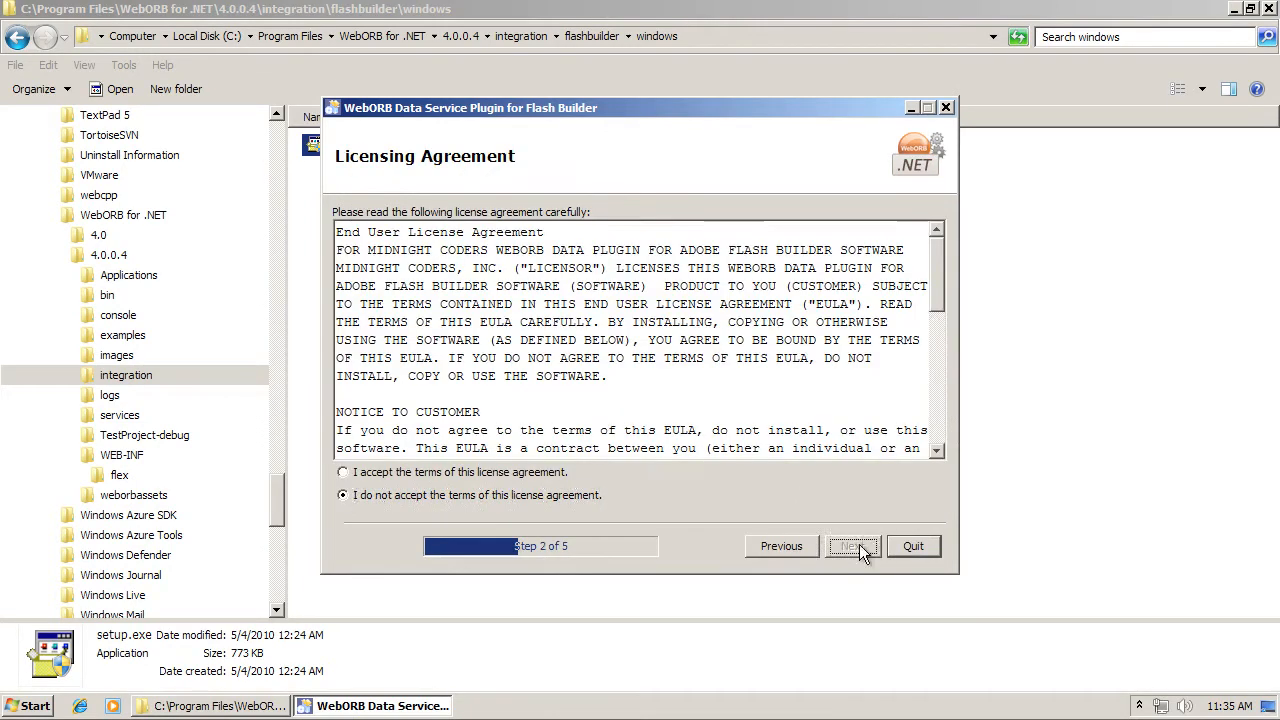
click(540, 475)
click(850, 545)
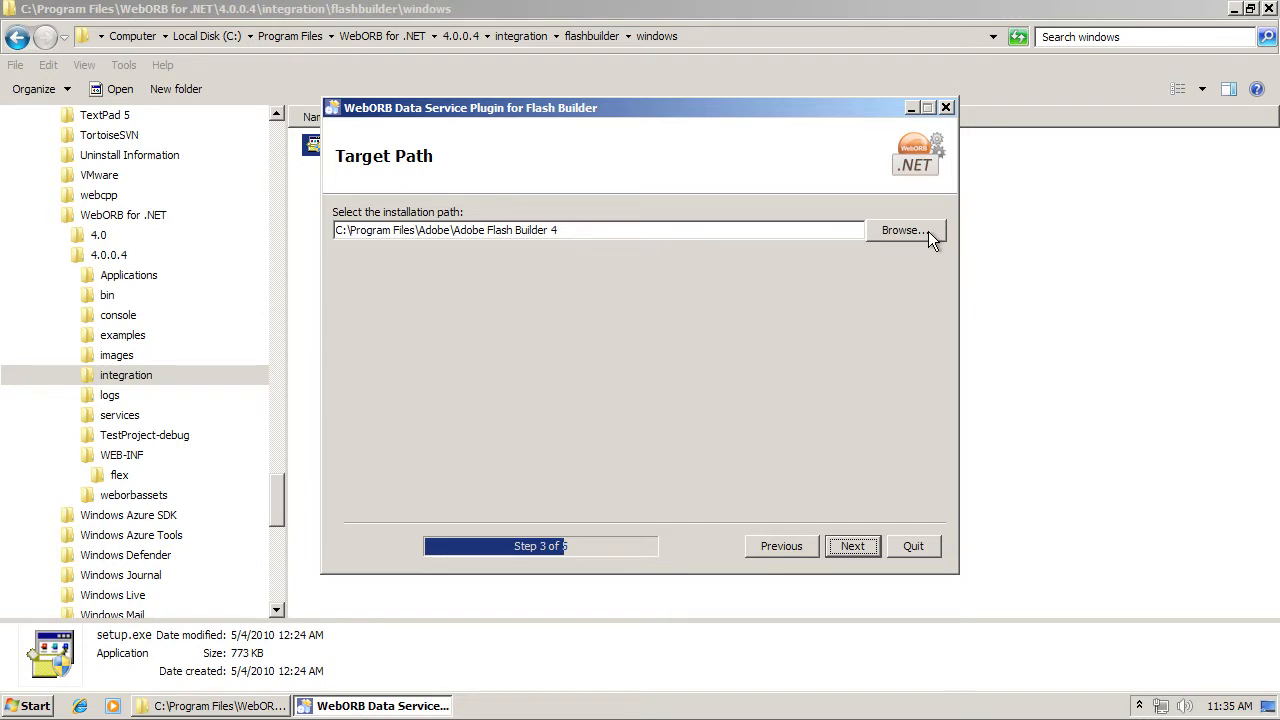
click(852, 545)
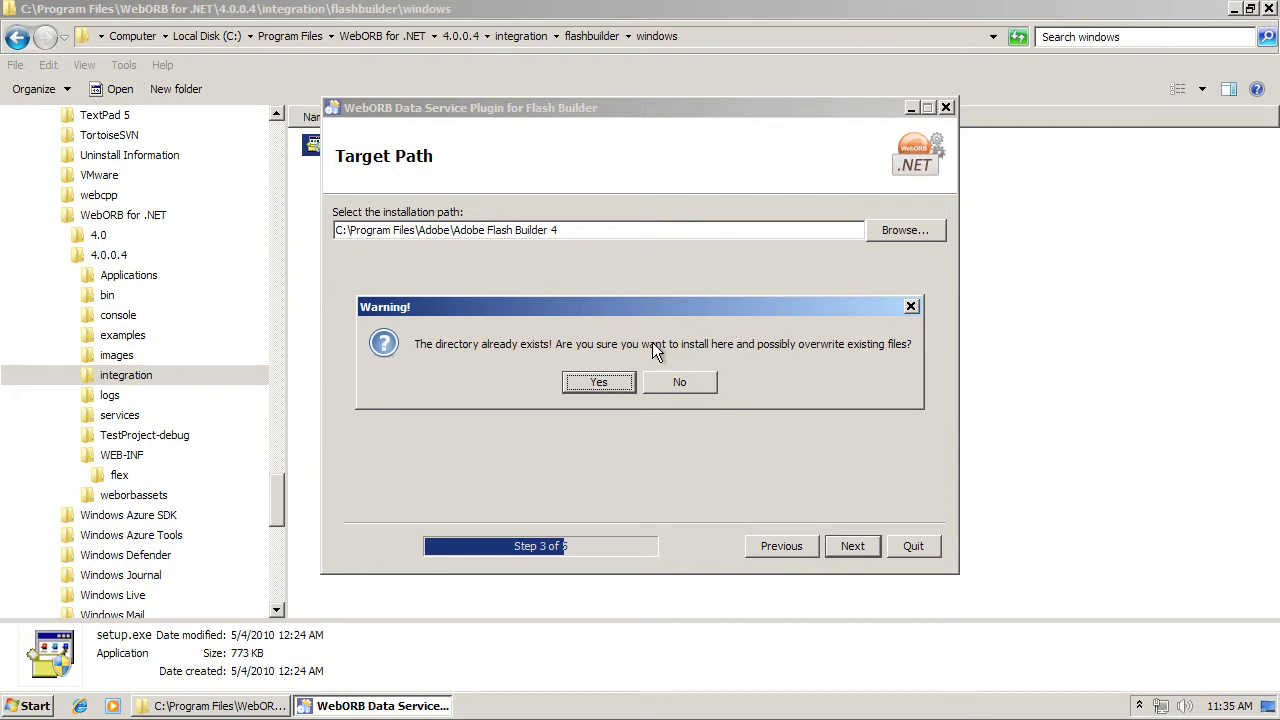
click(588, 384)
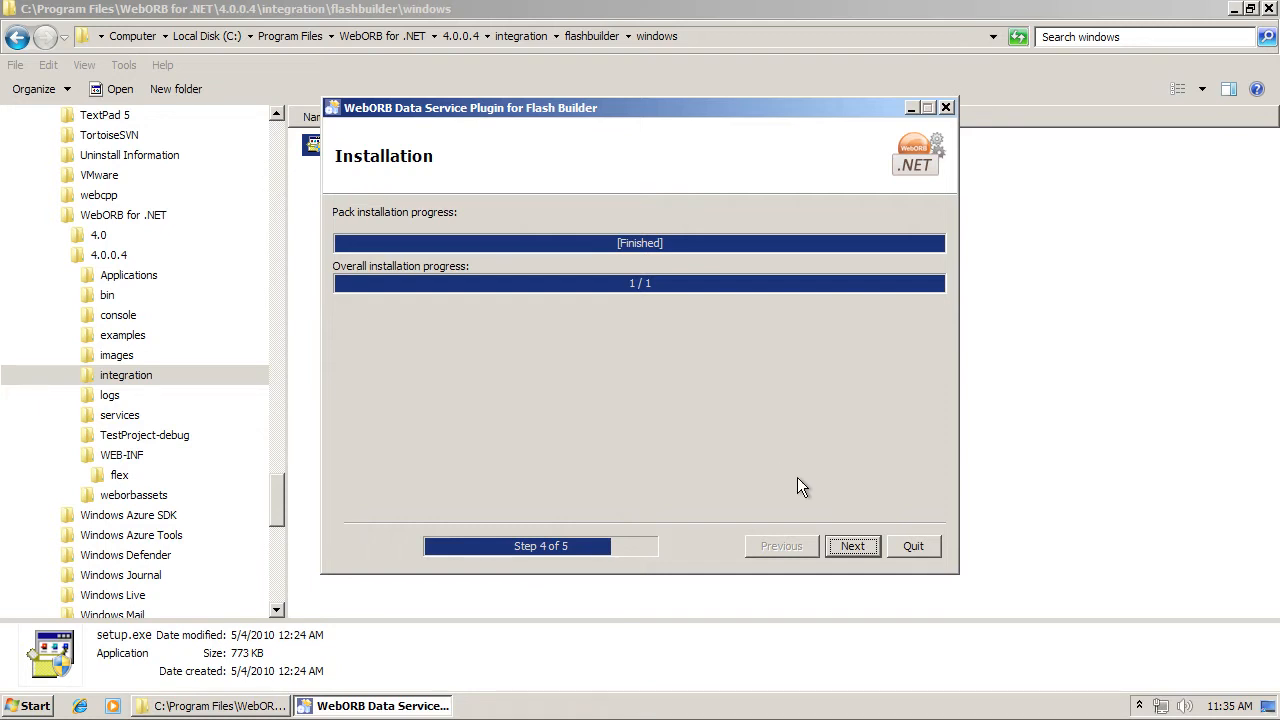
click(864, 546)
click(911, 547)
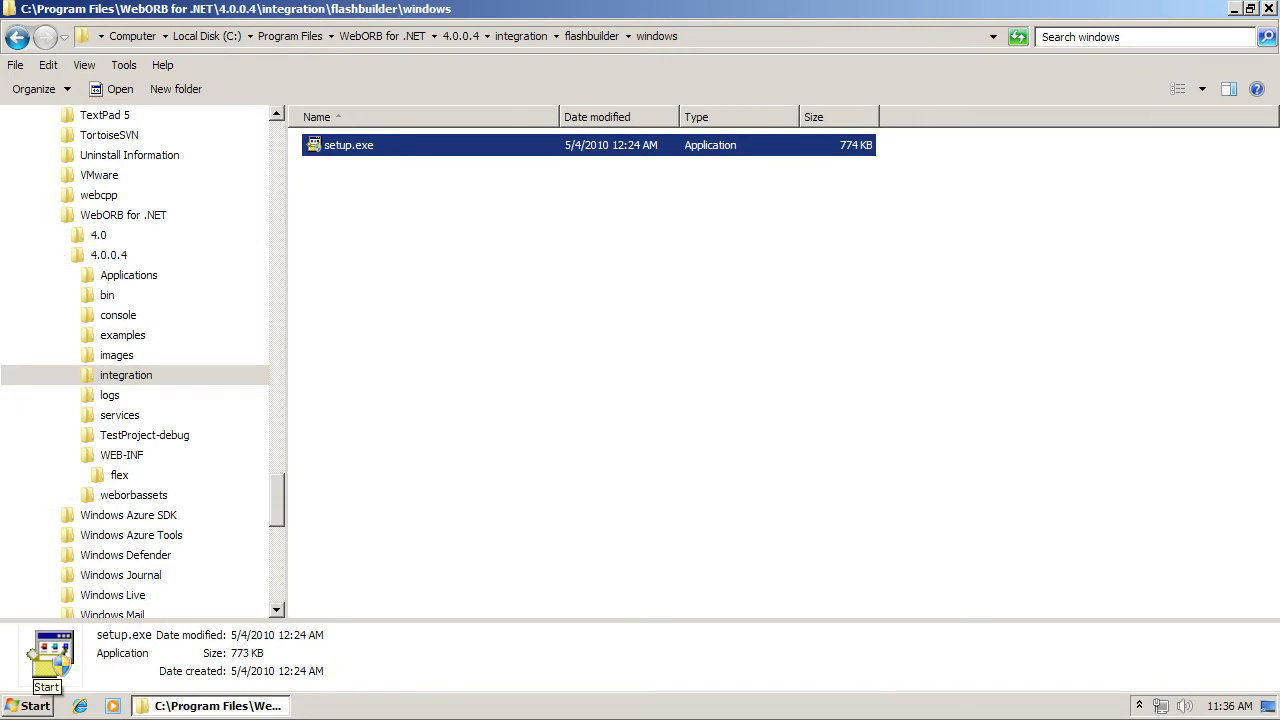
- Switch to Flash Builder by launching it from the installed programs
click(30, 706)
click(140, 414)
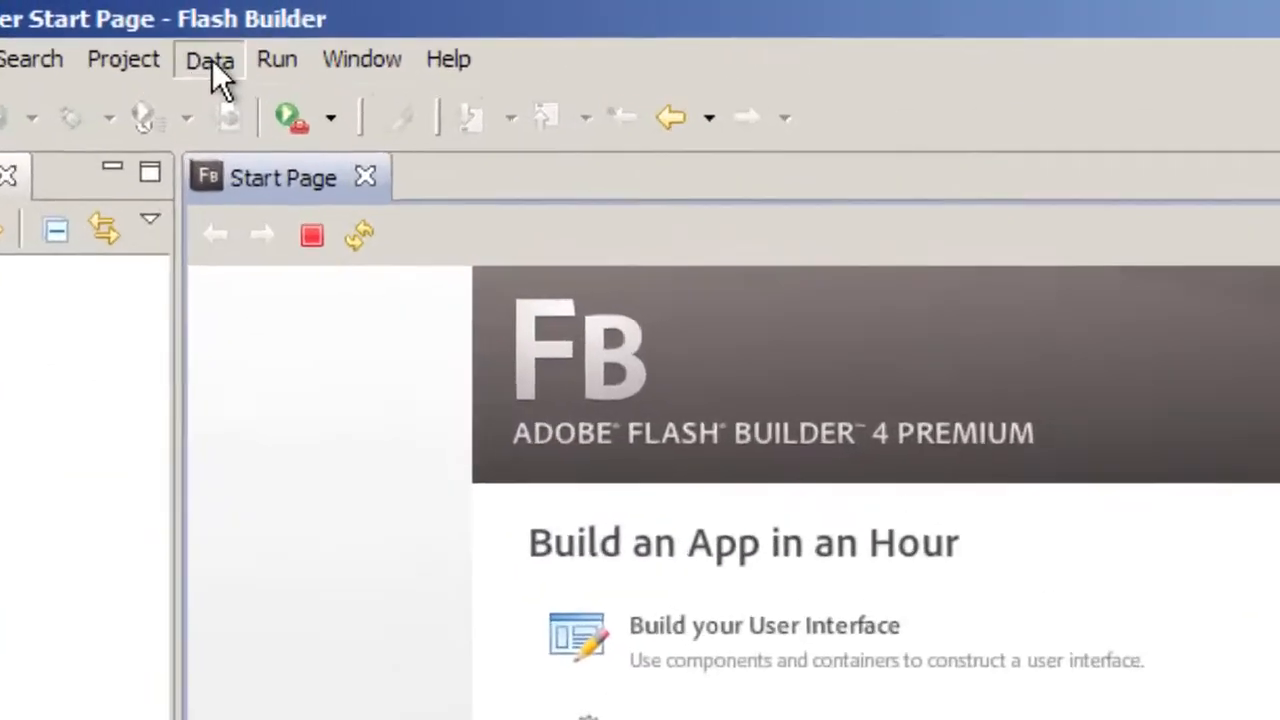
- Try to connect to WebORB for .NET with no Flex project selected
click(221, 29)
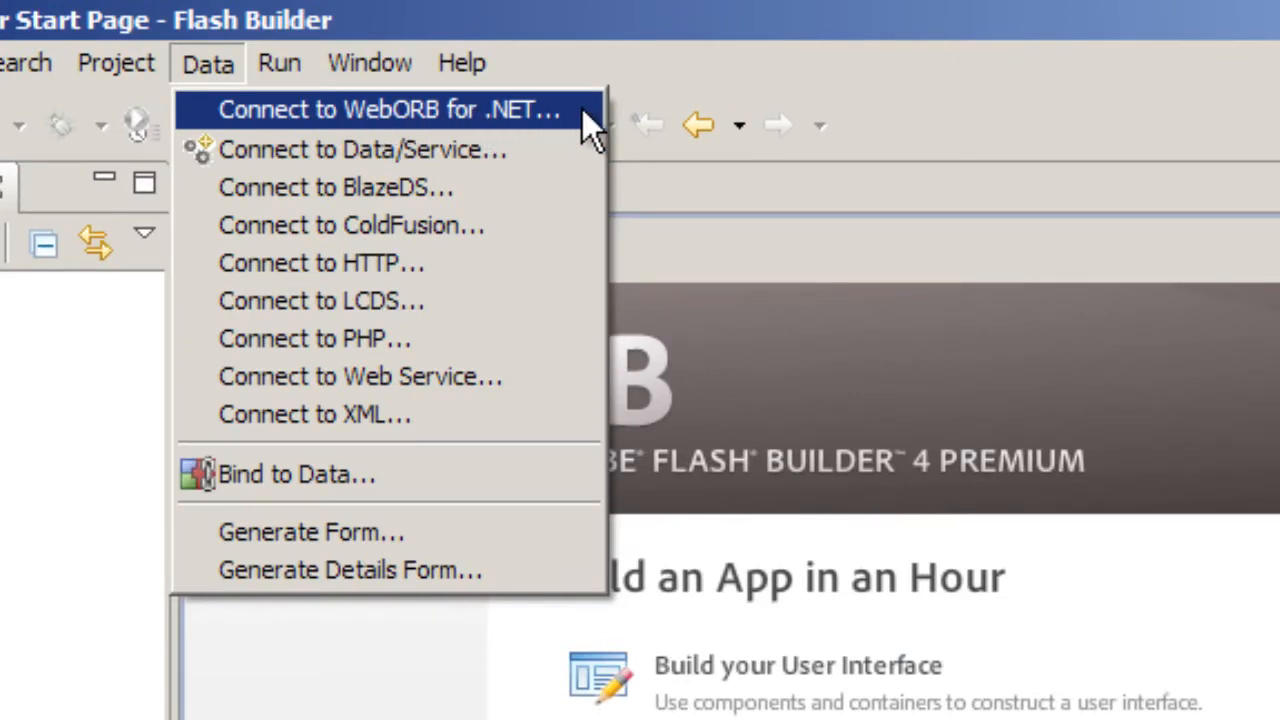
click(486, 108)
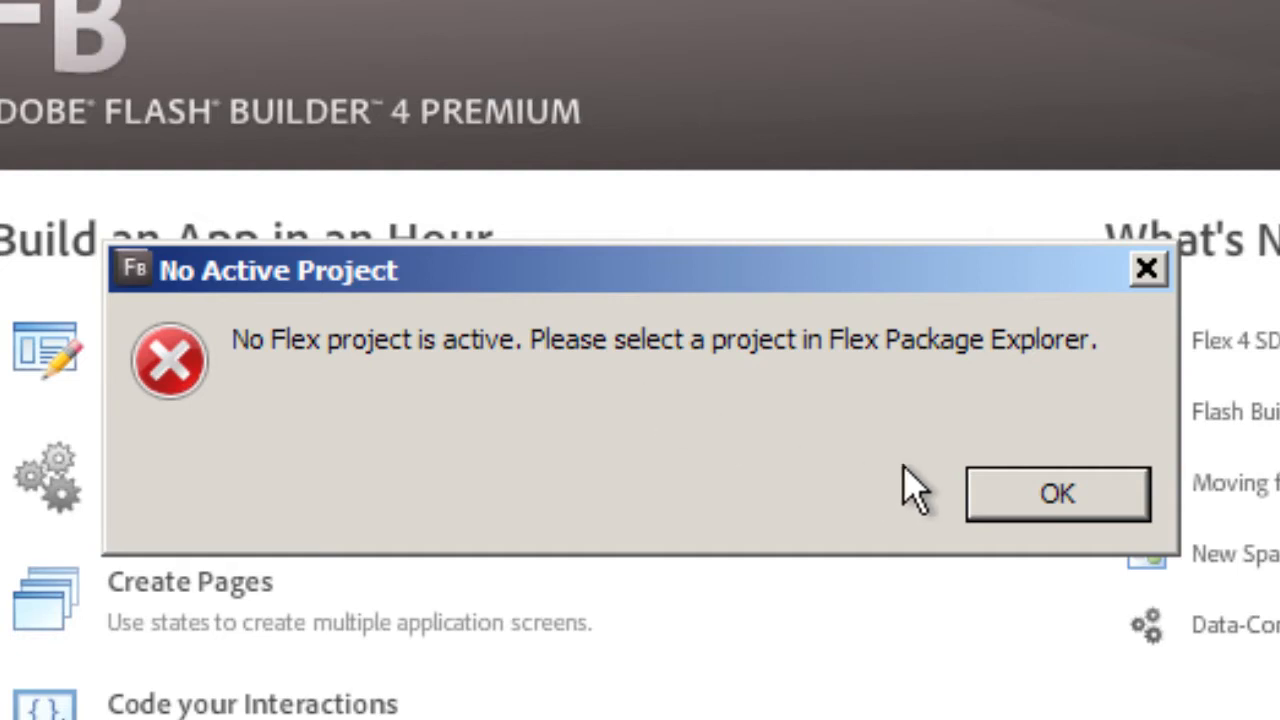
click(1045, 510)
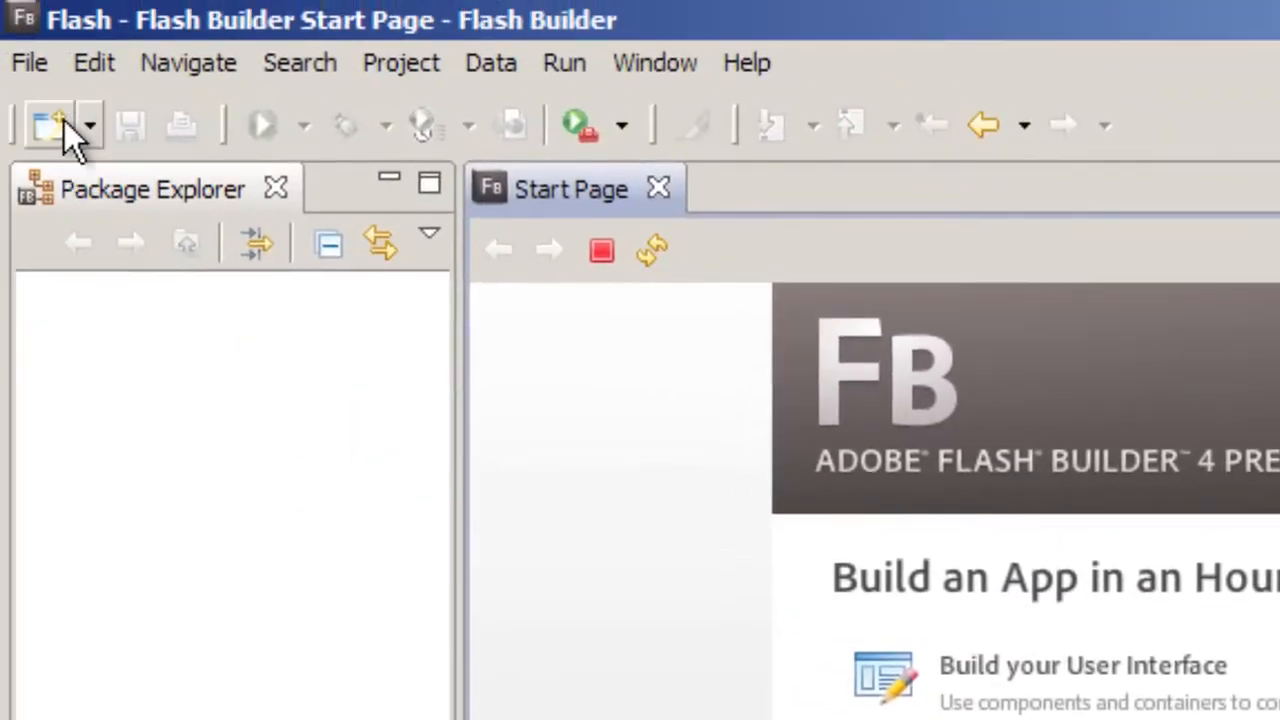
- Start a new Flex project named TestProject with ASP.NET as the application server type and proceed to the server configuration
click(34, 62)
mouse_move(568, 116)
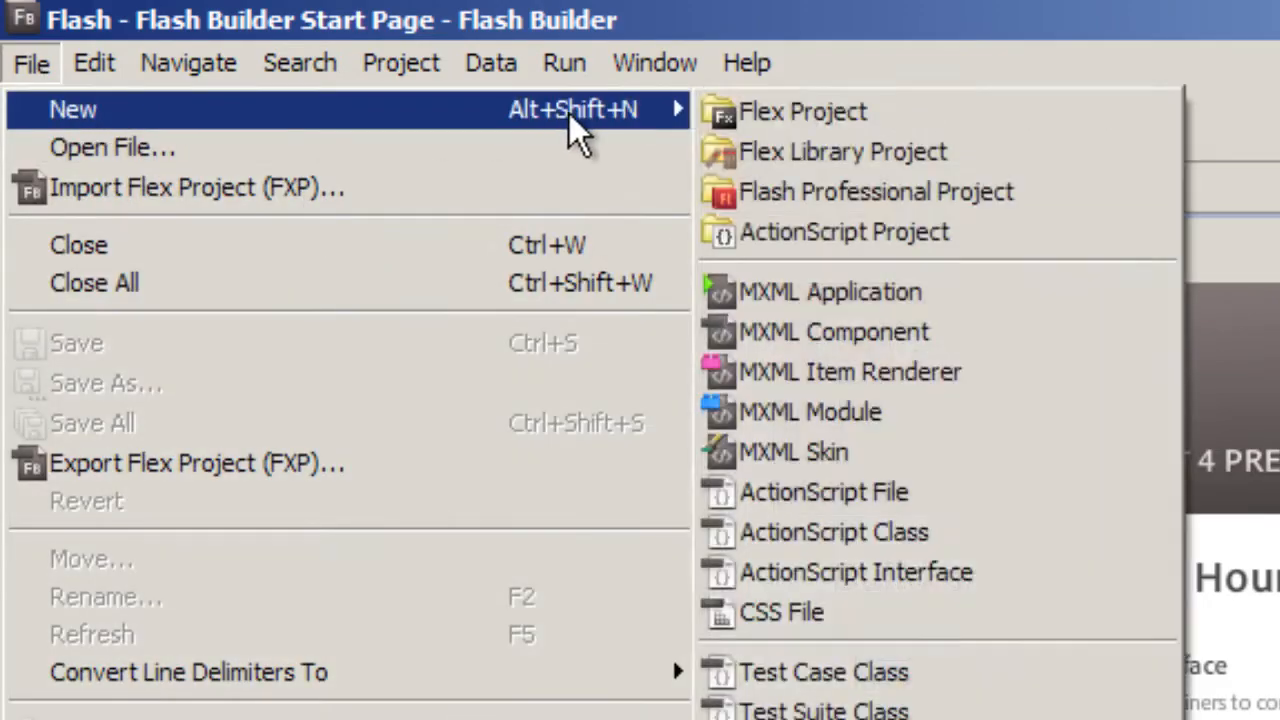
click(800, 110)
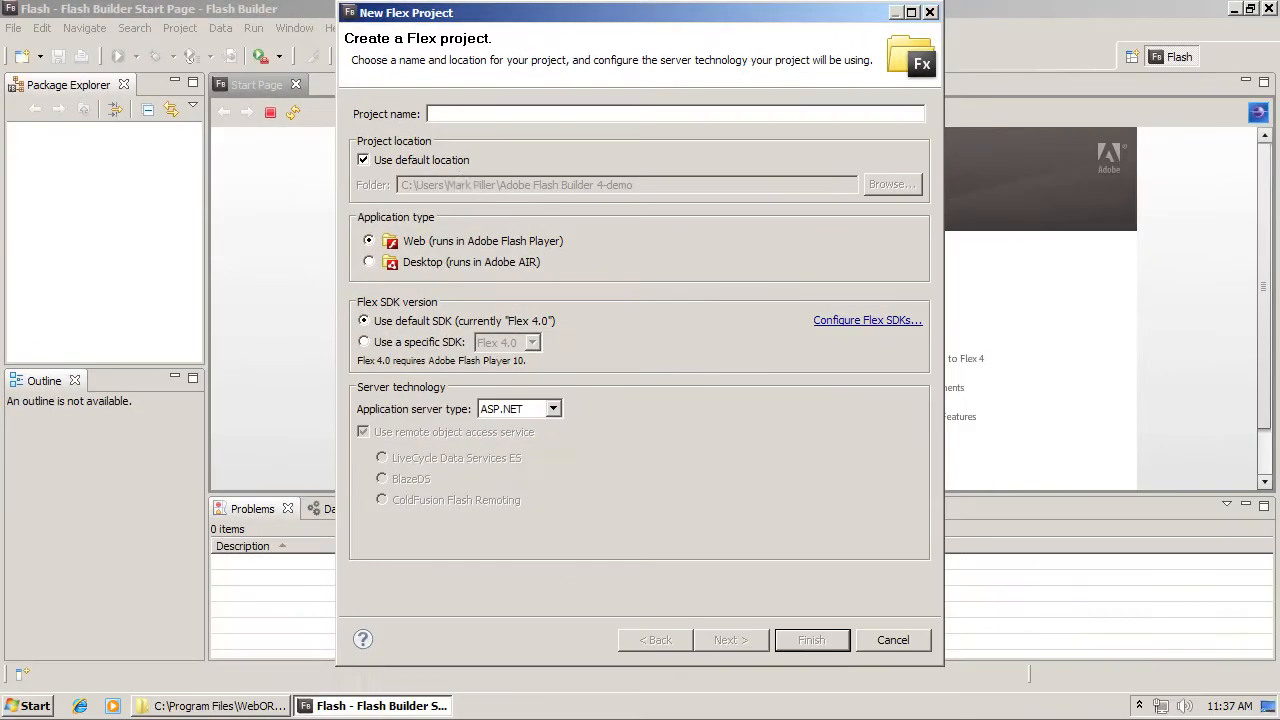
text(TestPr)
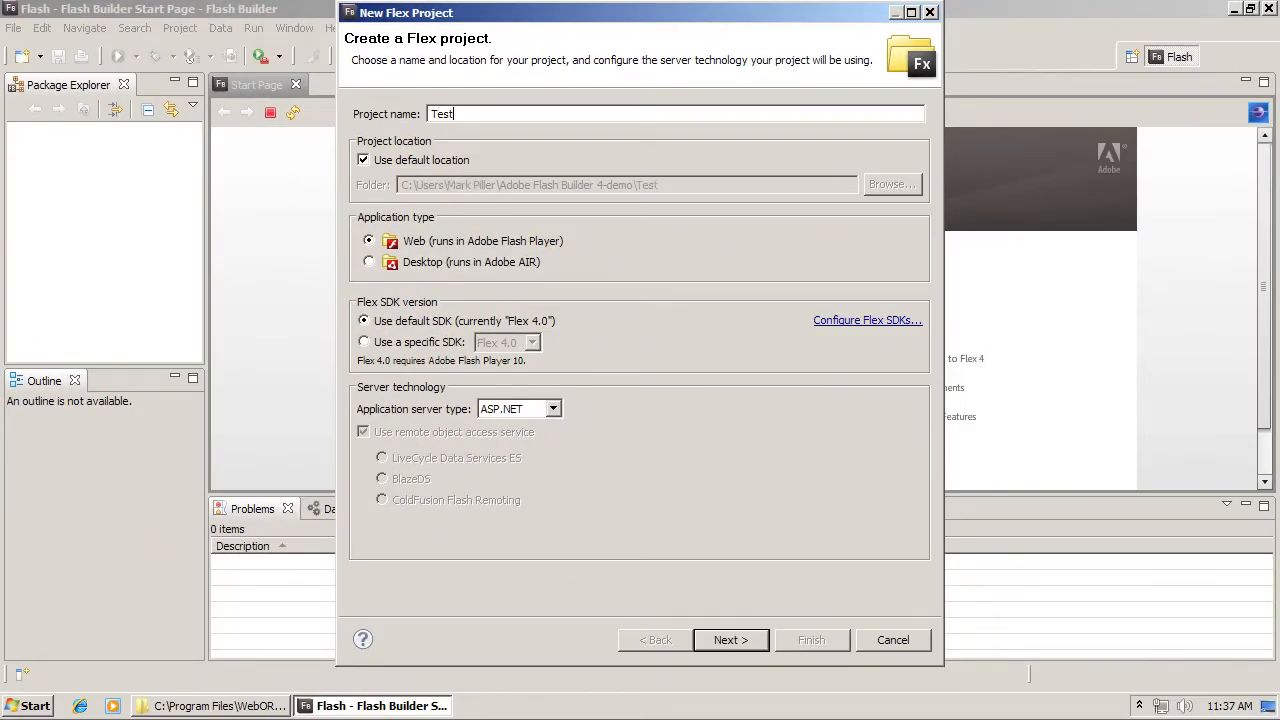
text(oject)
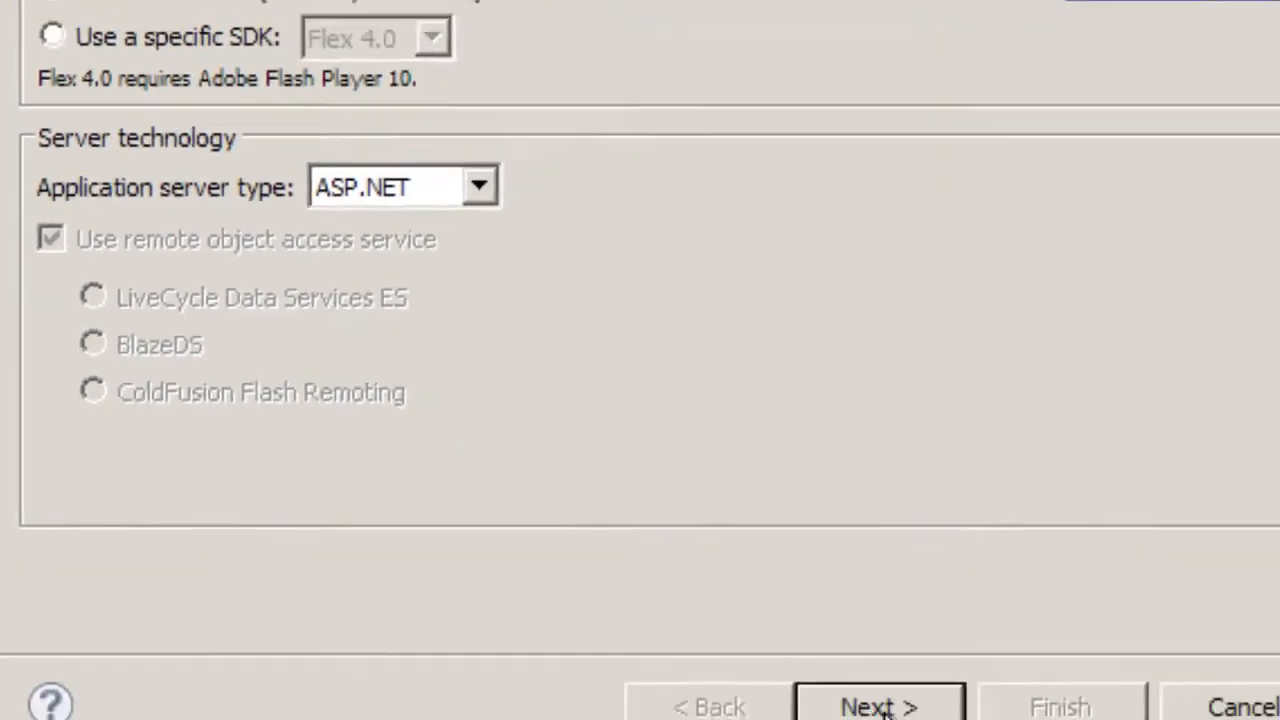
click(880, 707)
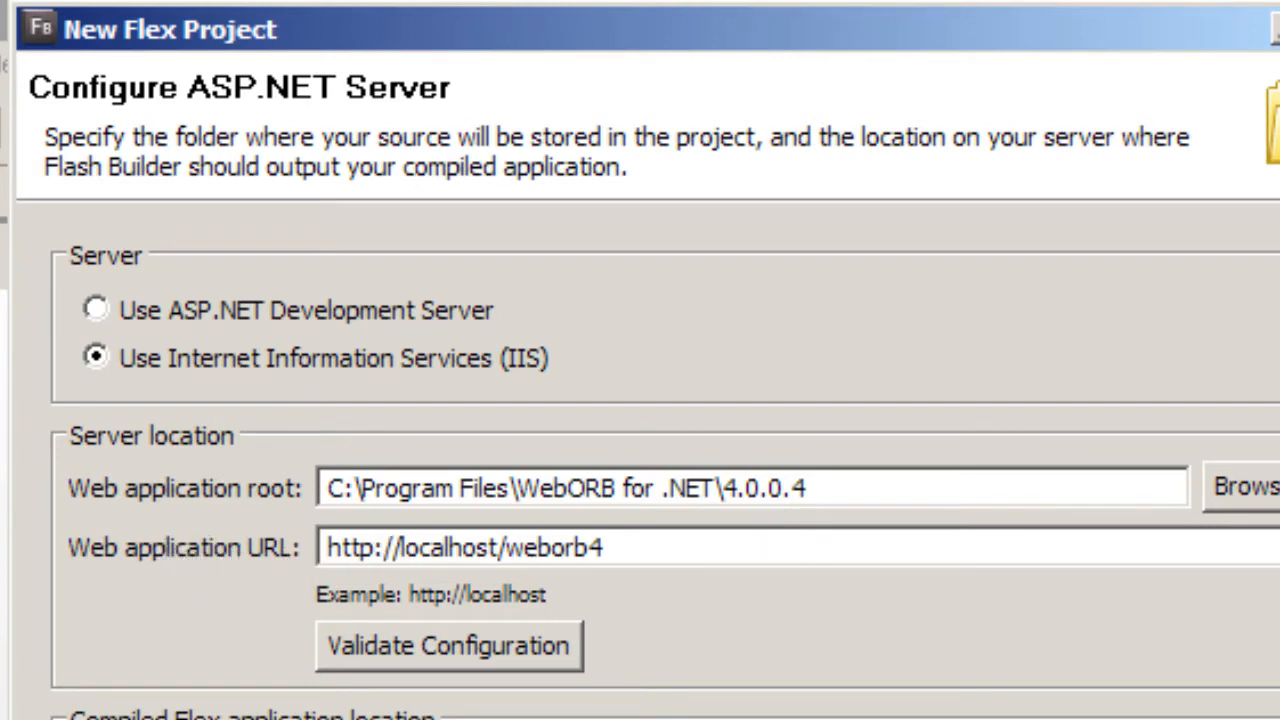
drag(605, 547, 326, 547)
click(606, 547)
click(545, 646)
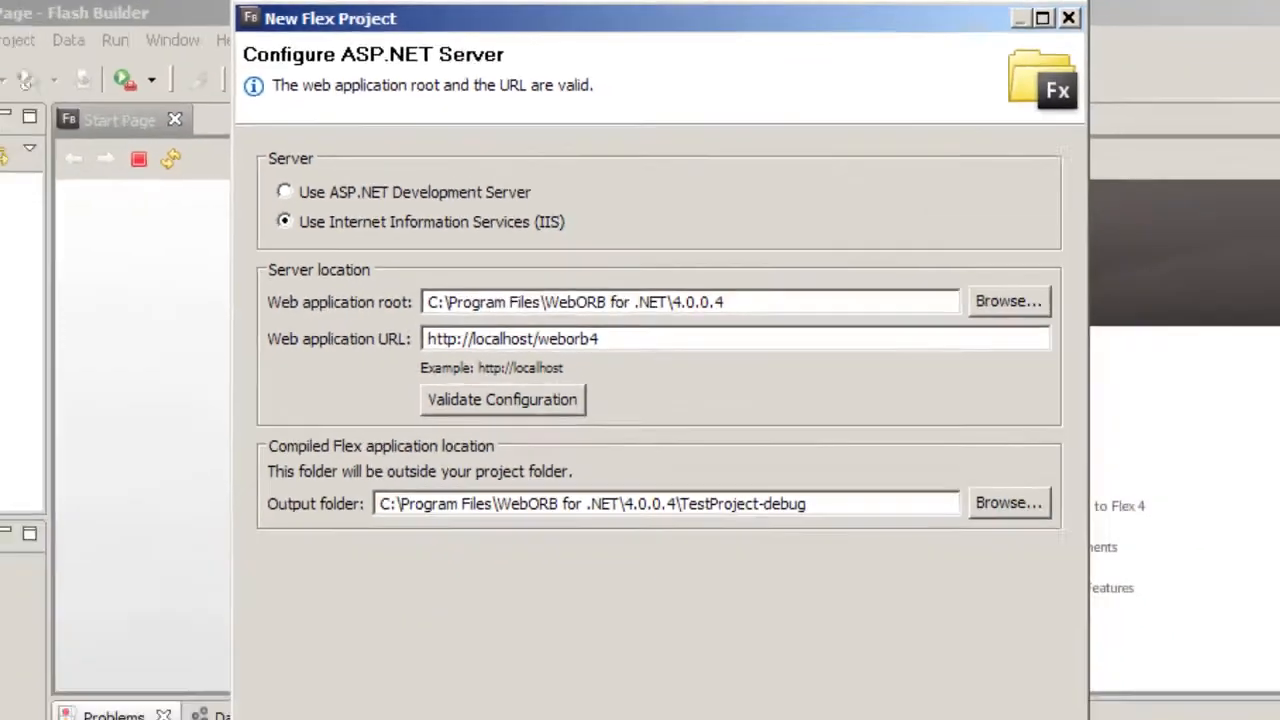
click(727, 645)
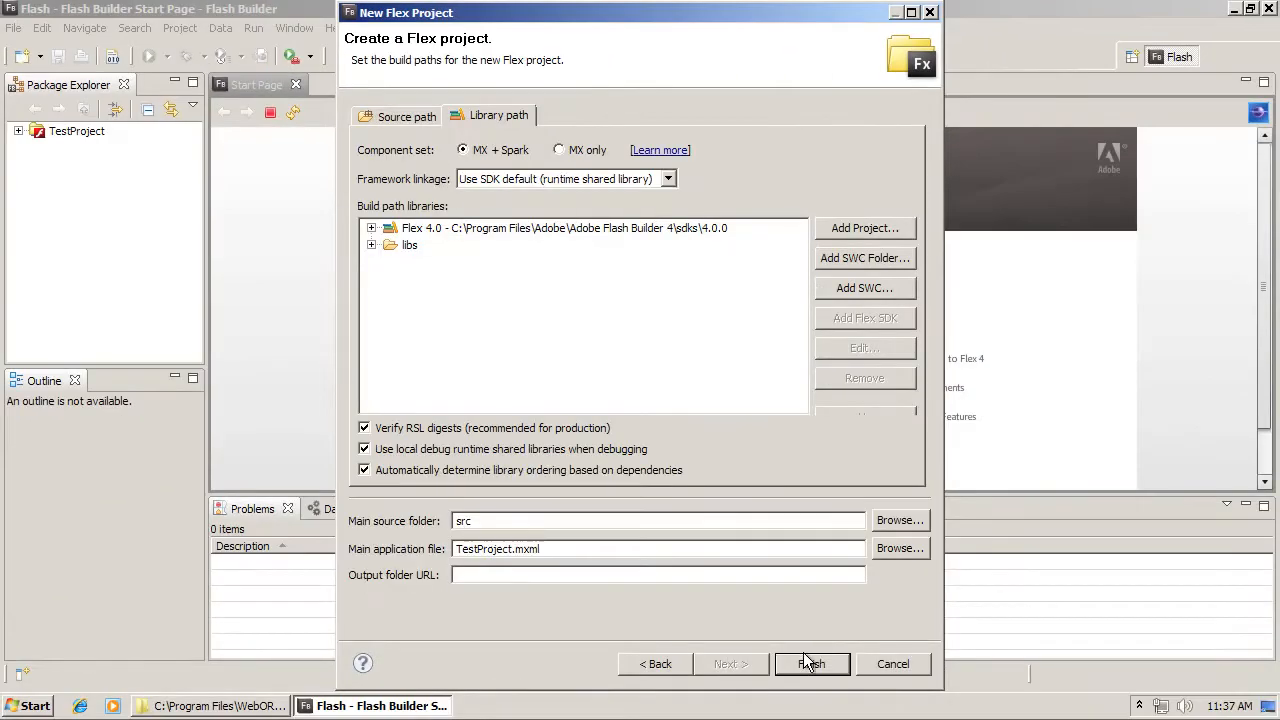
click(811, 662)
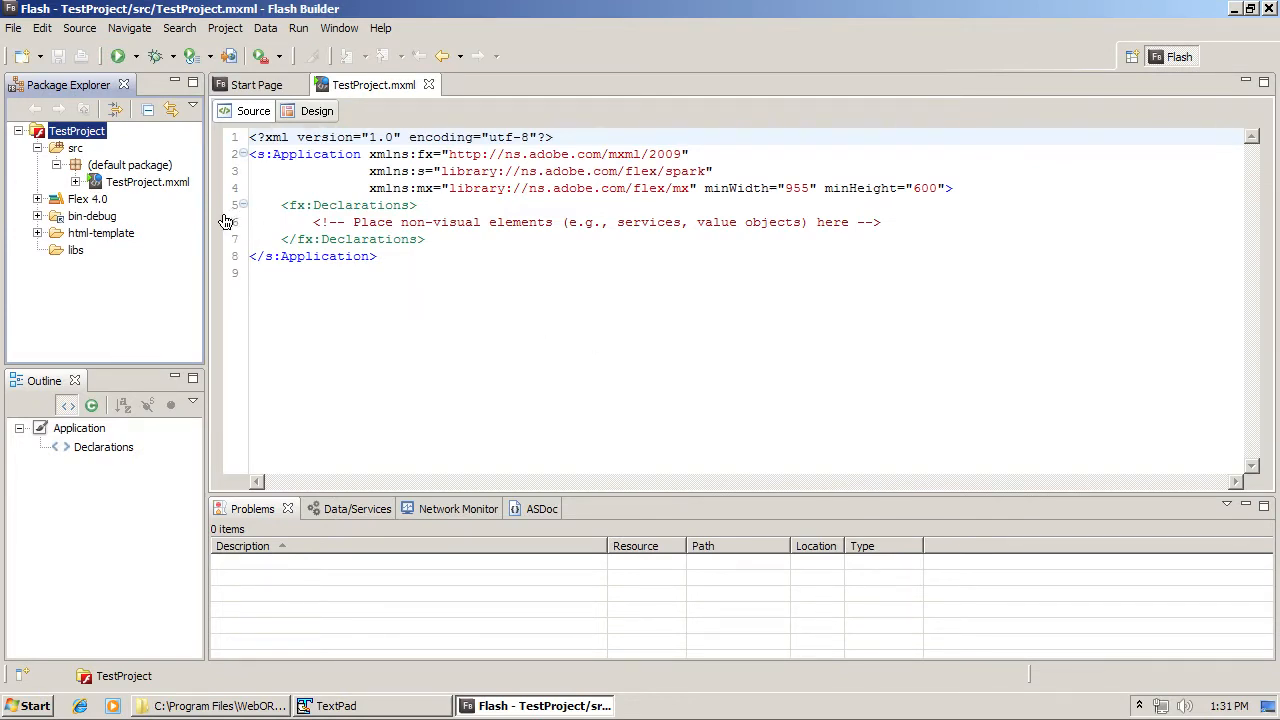
- Append -services "c:\program files\WebORB for .NET\4.0.0.4\WEB-INF\flex\services-config.xml" to TestProject's additional Flex compiler arguments and apply the properties
click(84, 135)
right_click(84, 135)
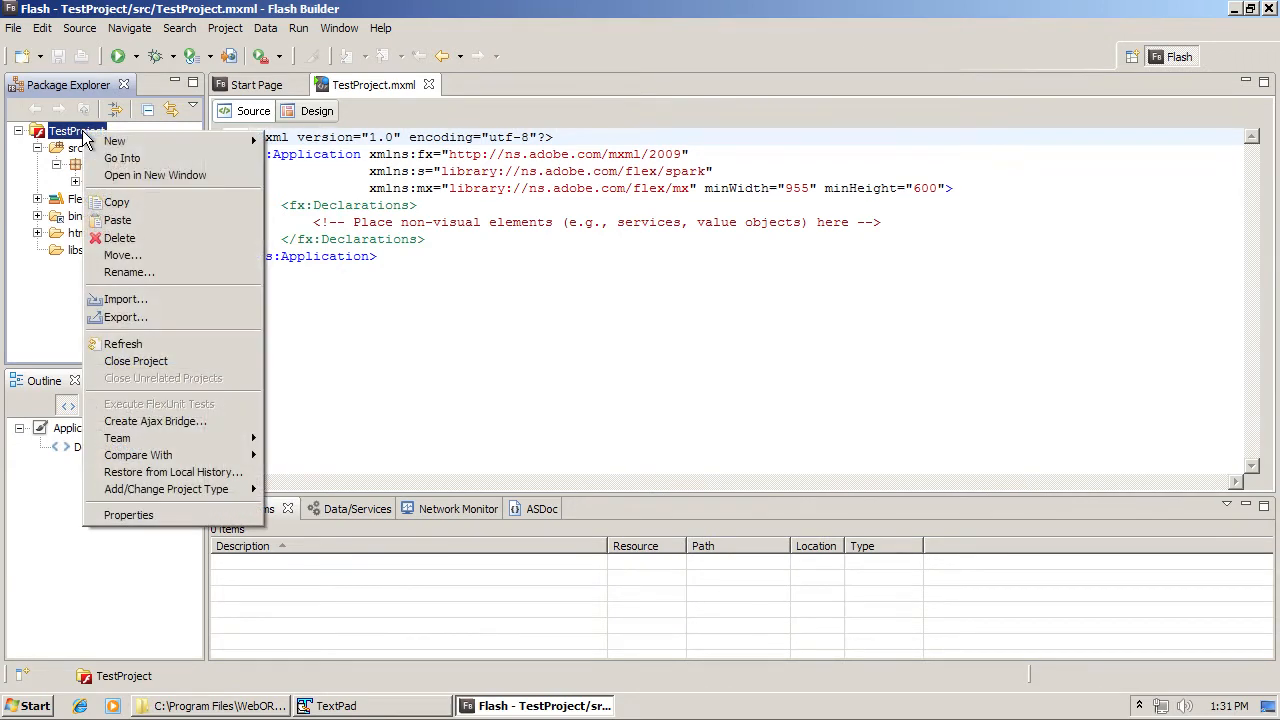
click(176, 515)
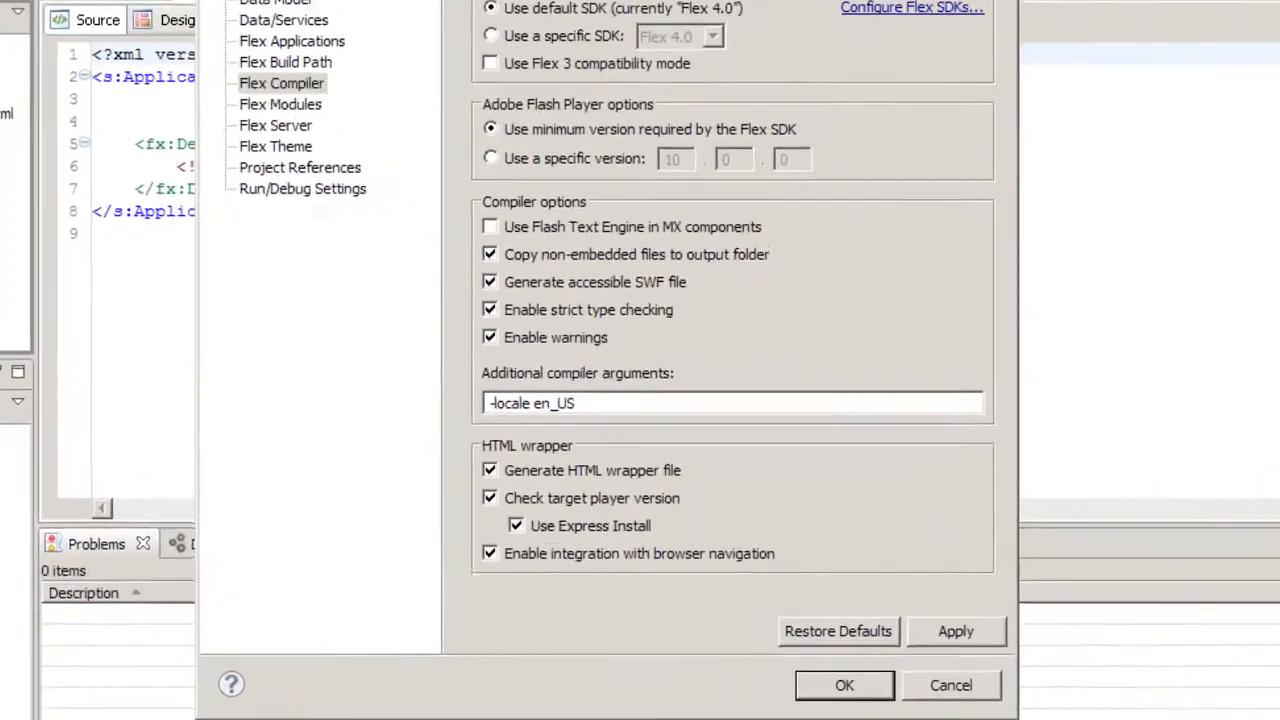
click(675, 403)
text(-)
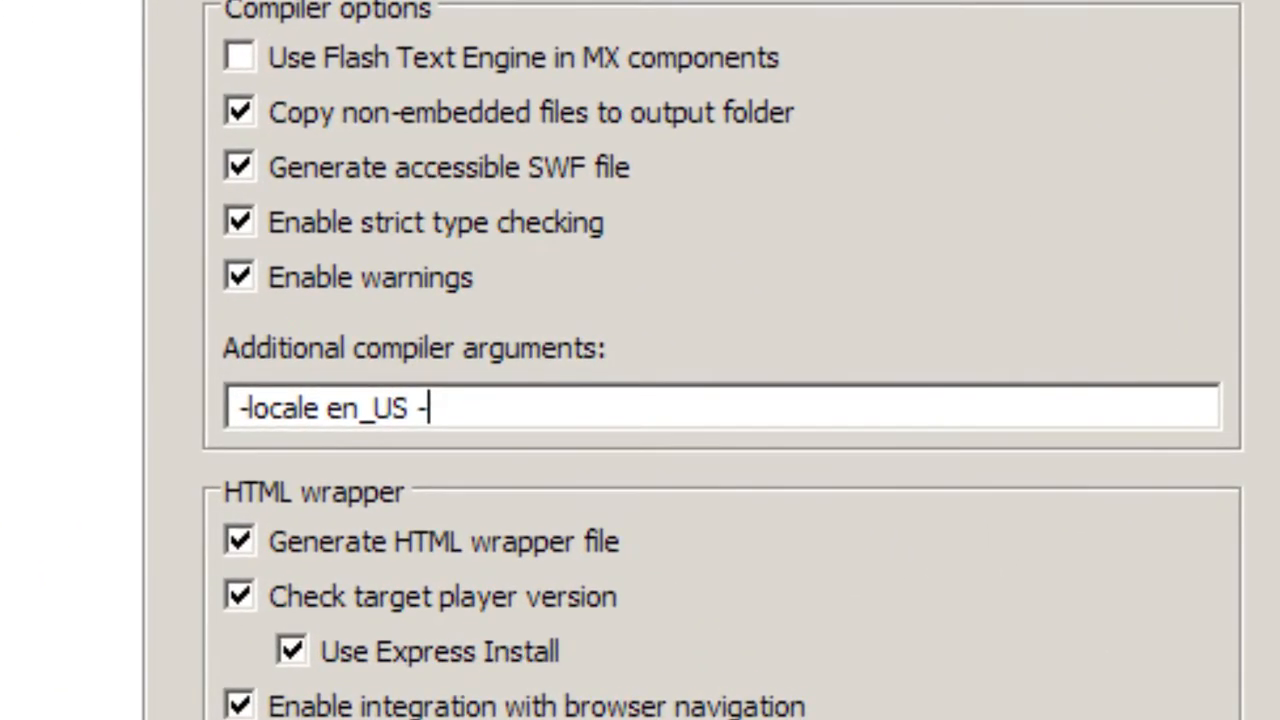
text(services )
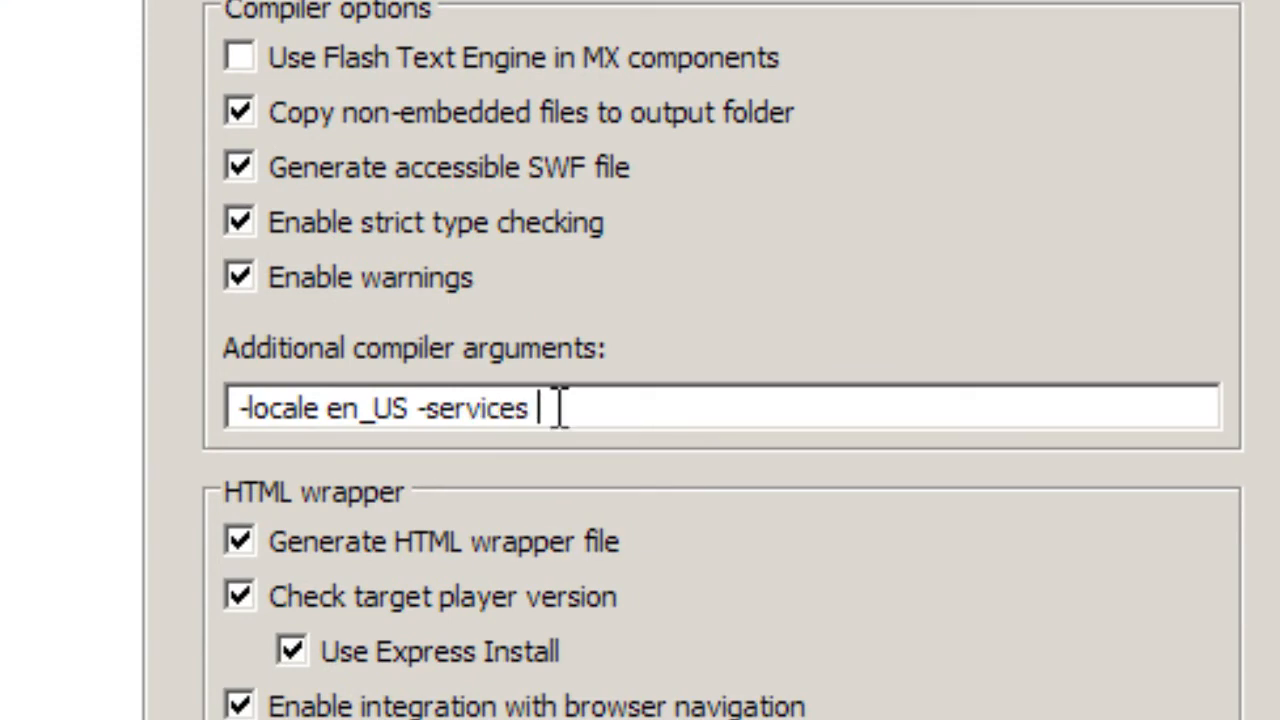
text("c:\)
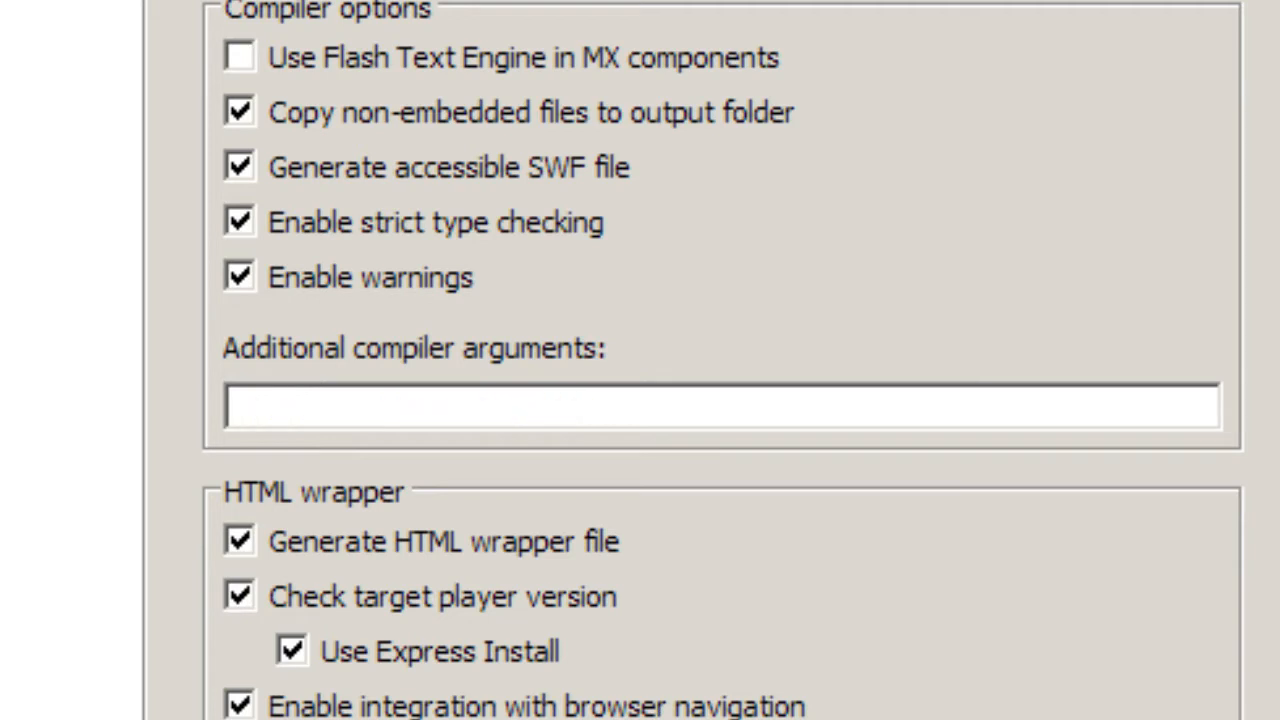
text(program)
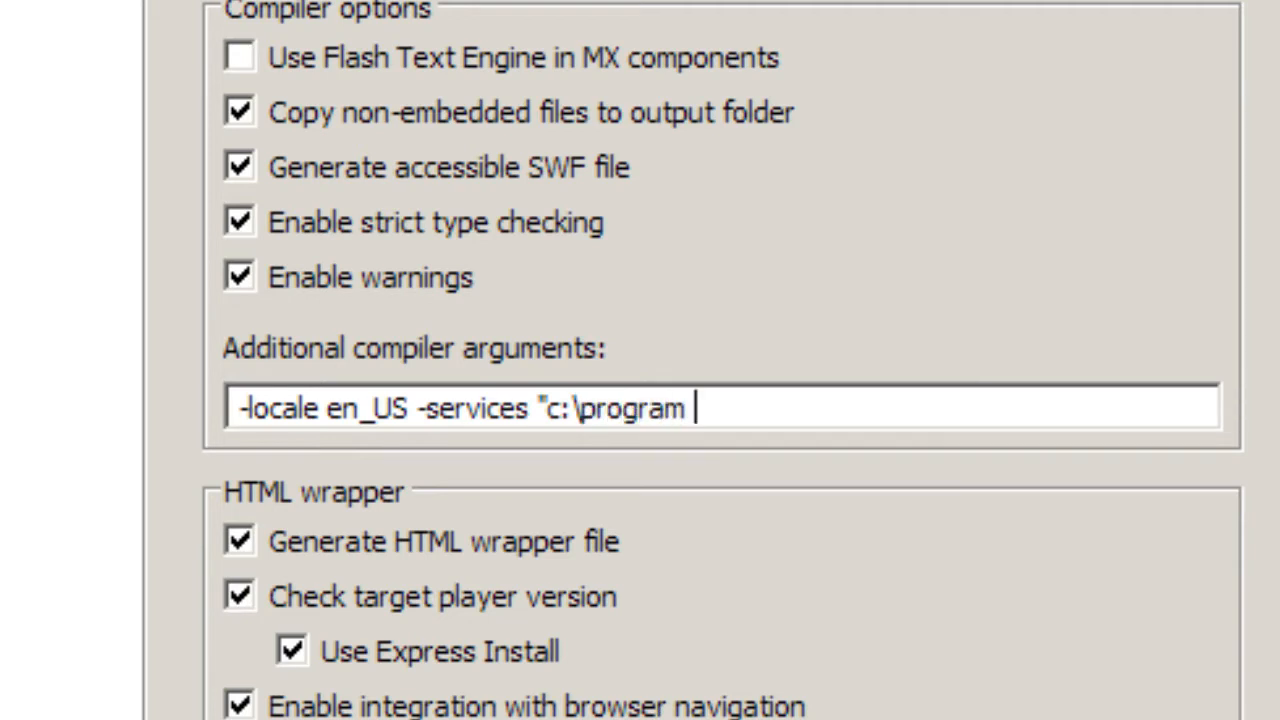
text( files)
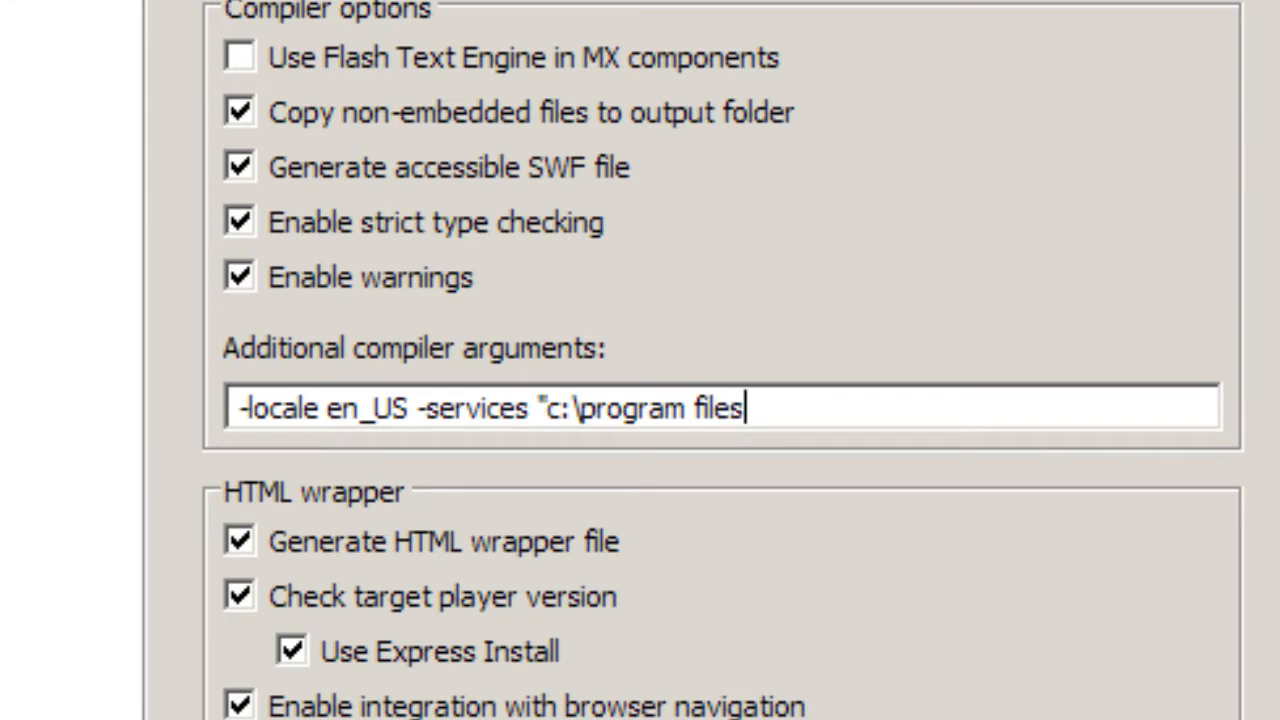
text(\WebORB)
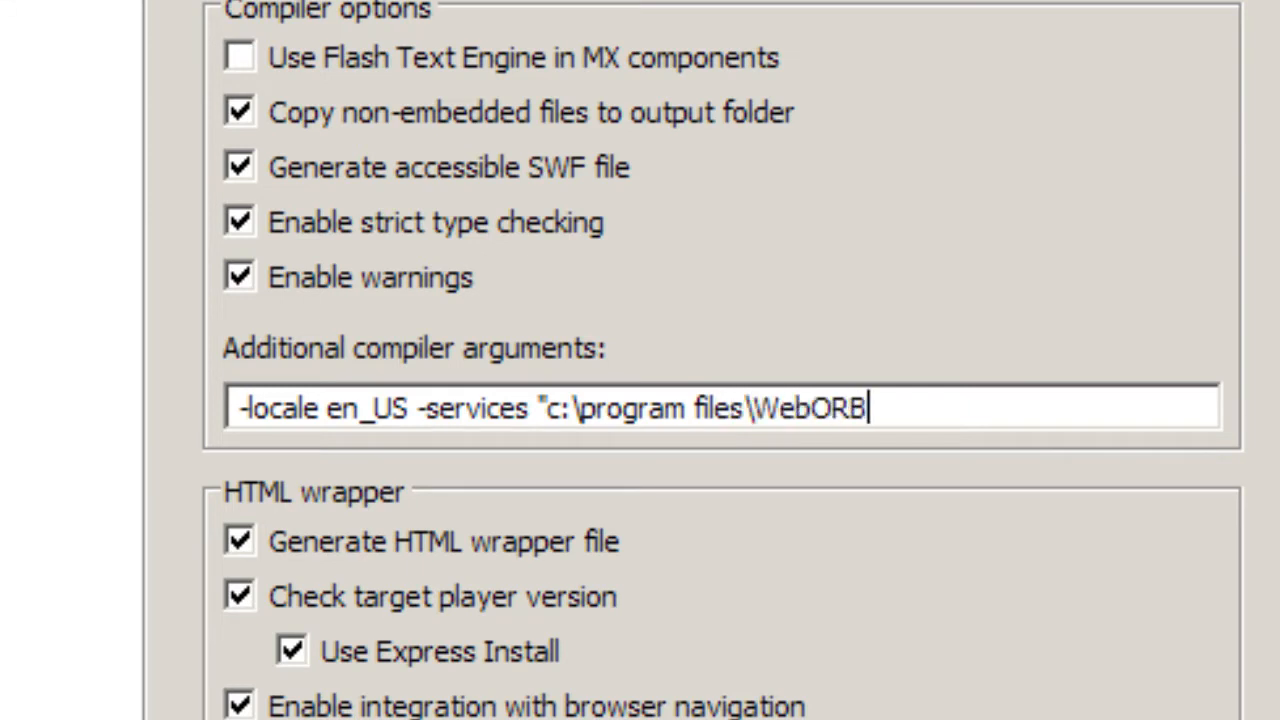
text( for .NET\)
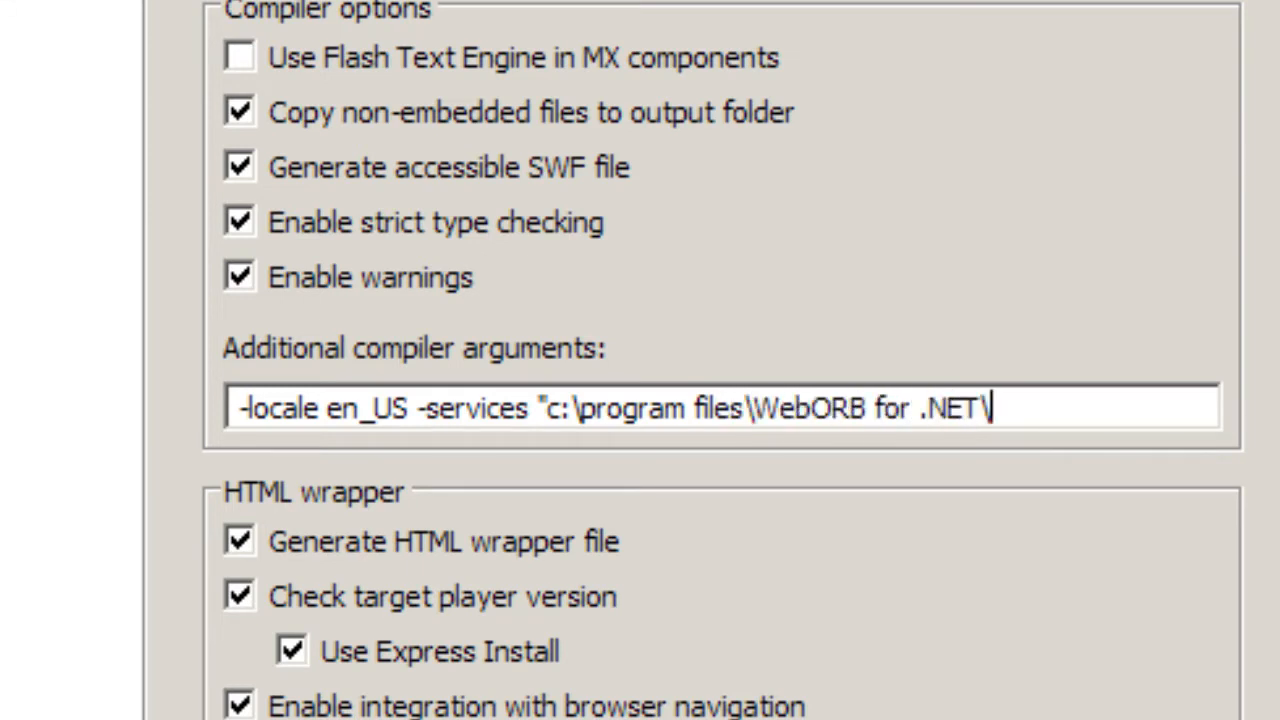
text(4.0.0.4\)
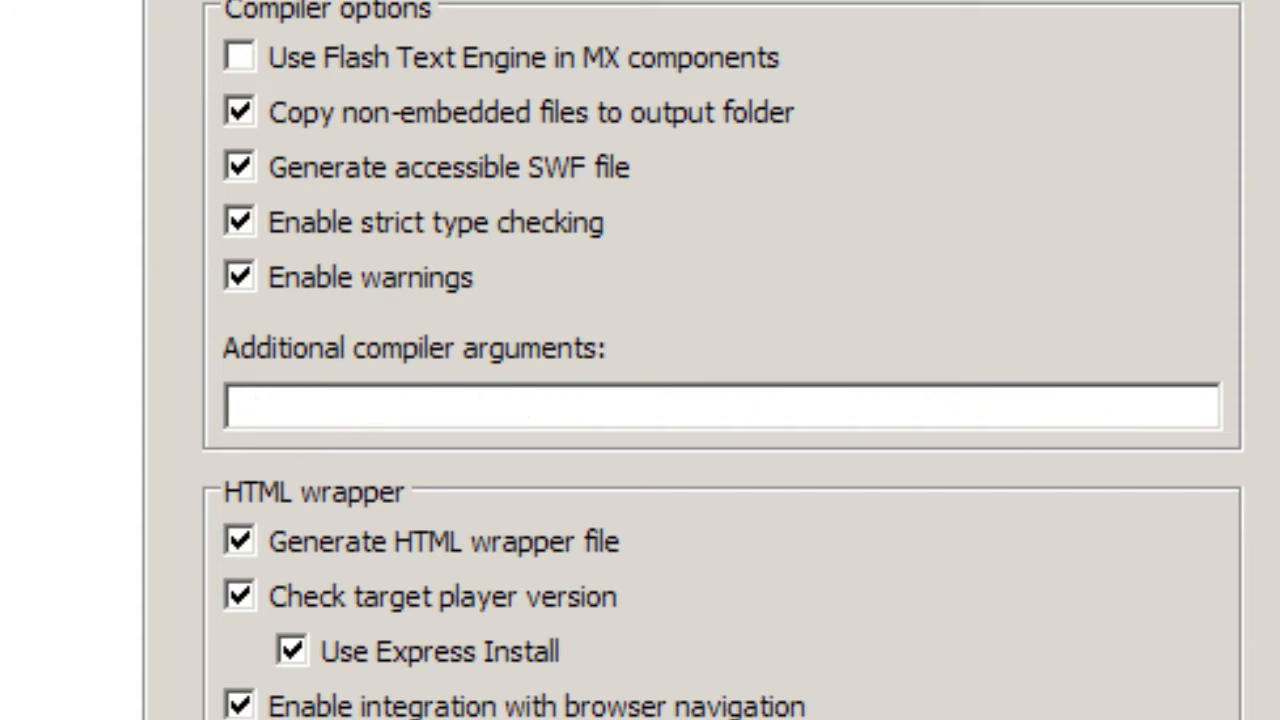
text(WEB-INF\)
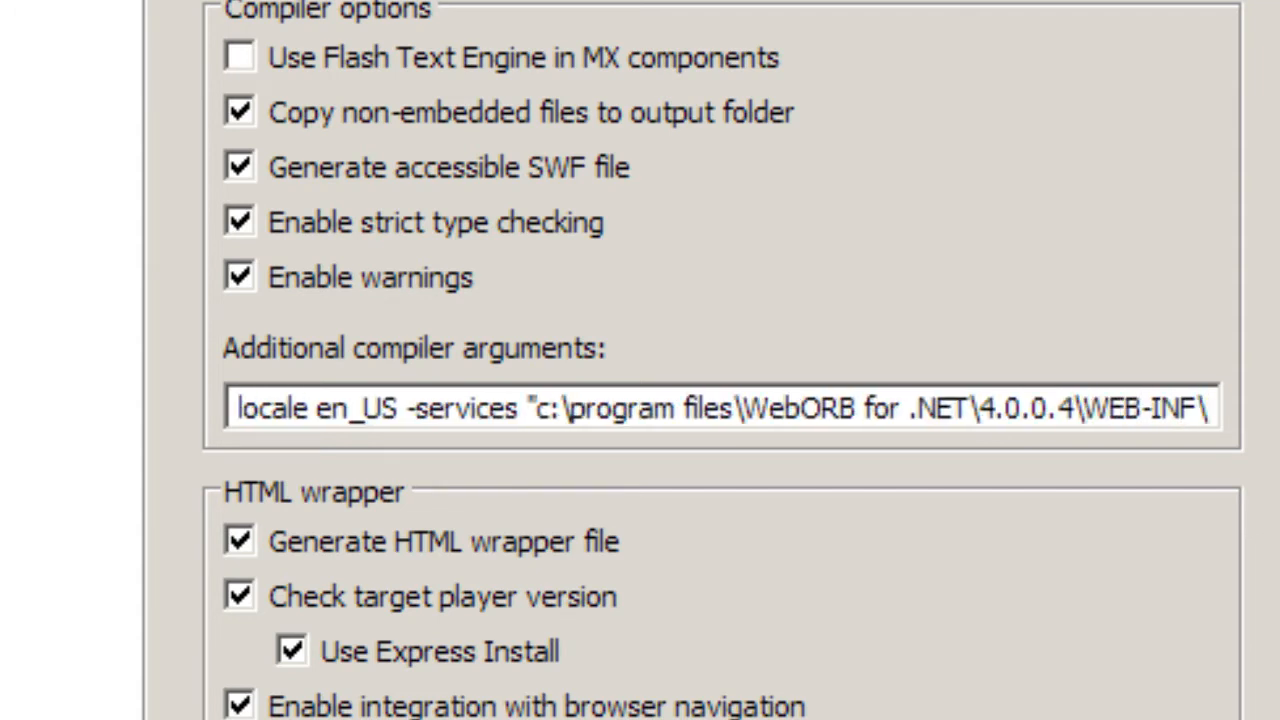
text(flex\)
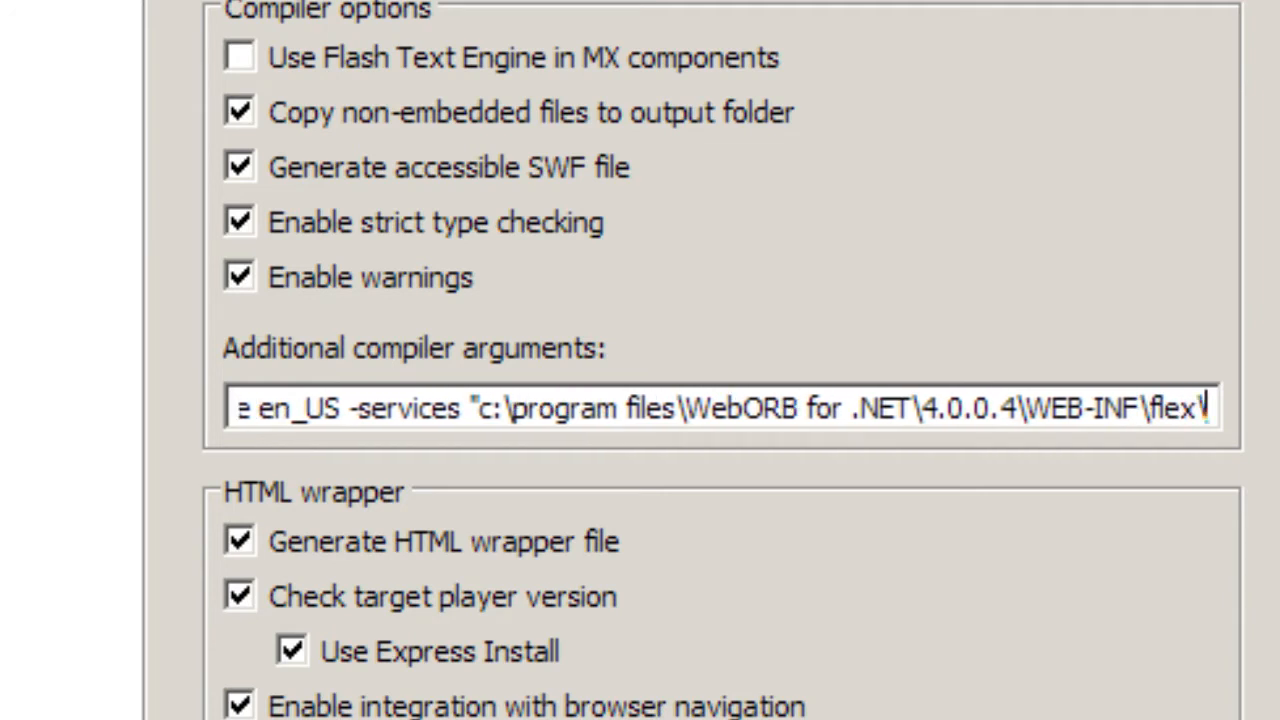
text(services-co)
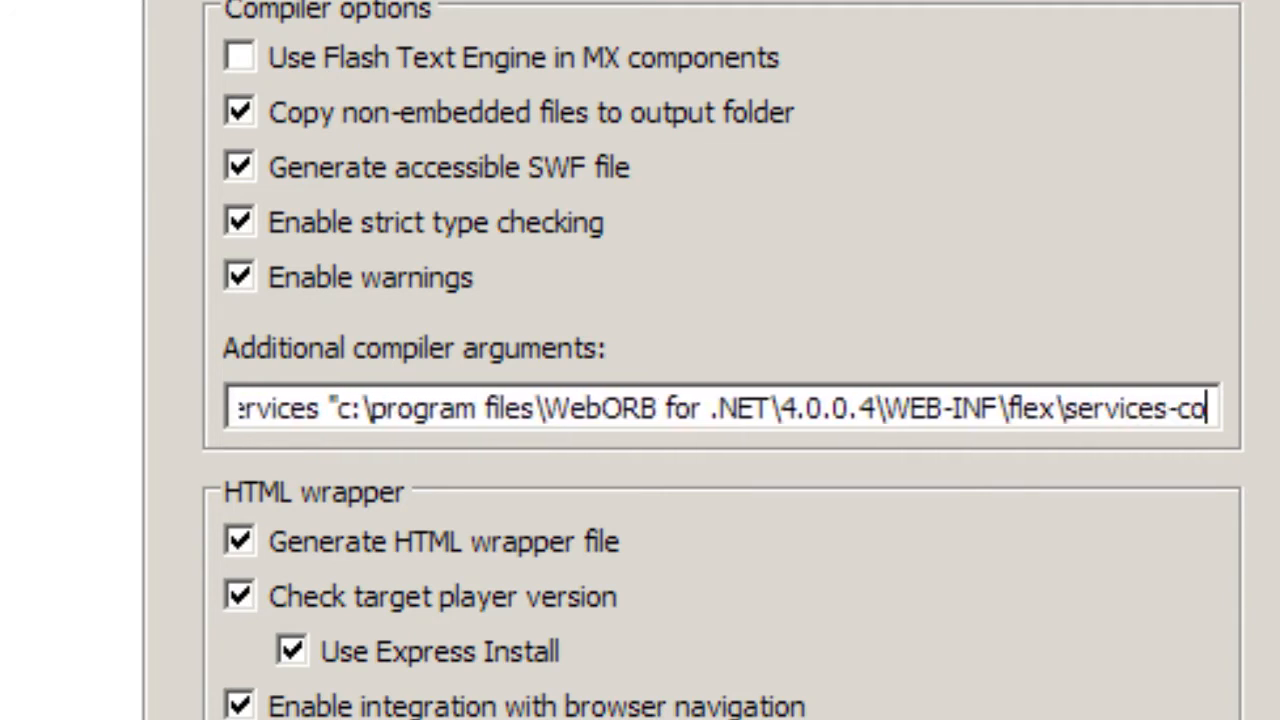
text(nfig.xml")
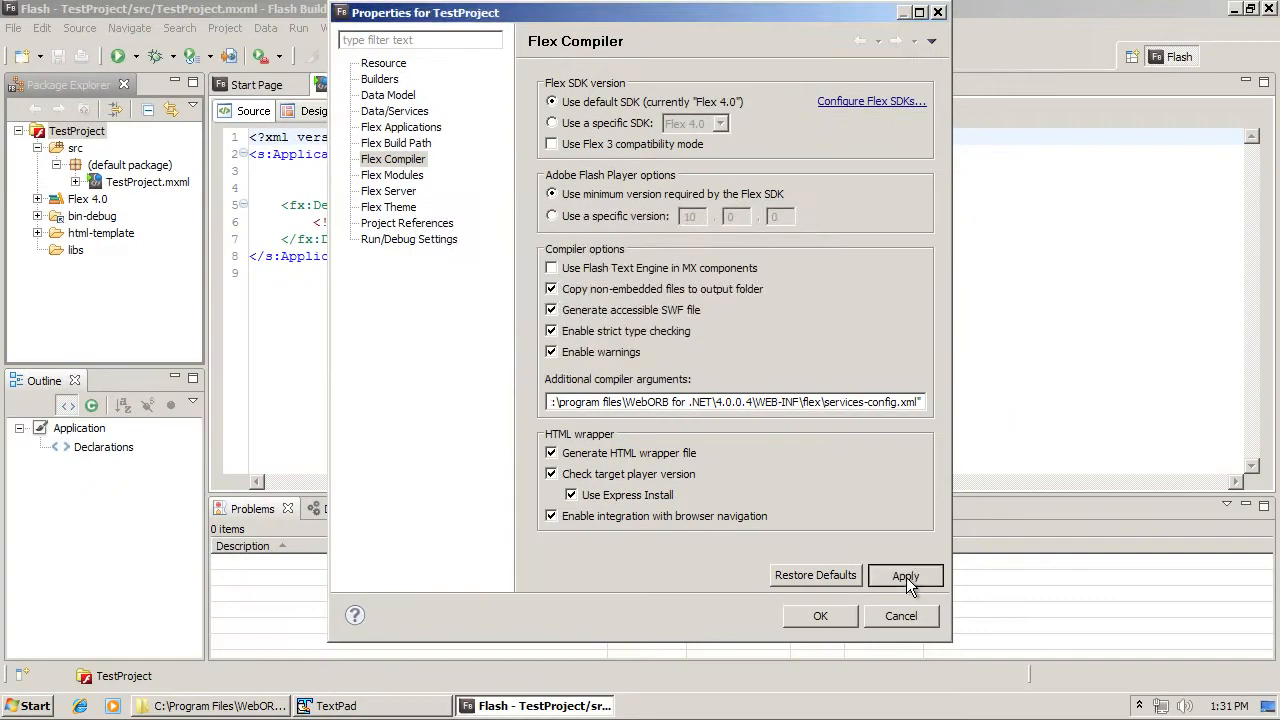
click(905, 577)
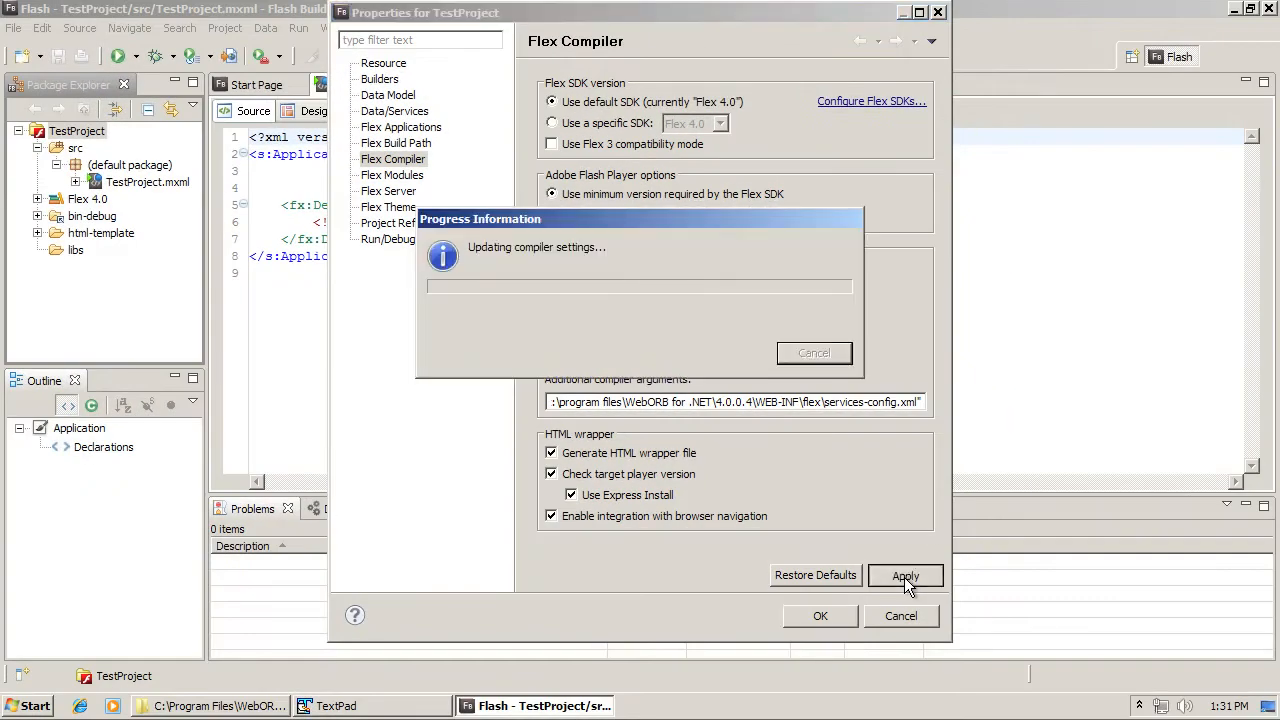
click(831, 613)
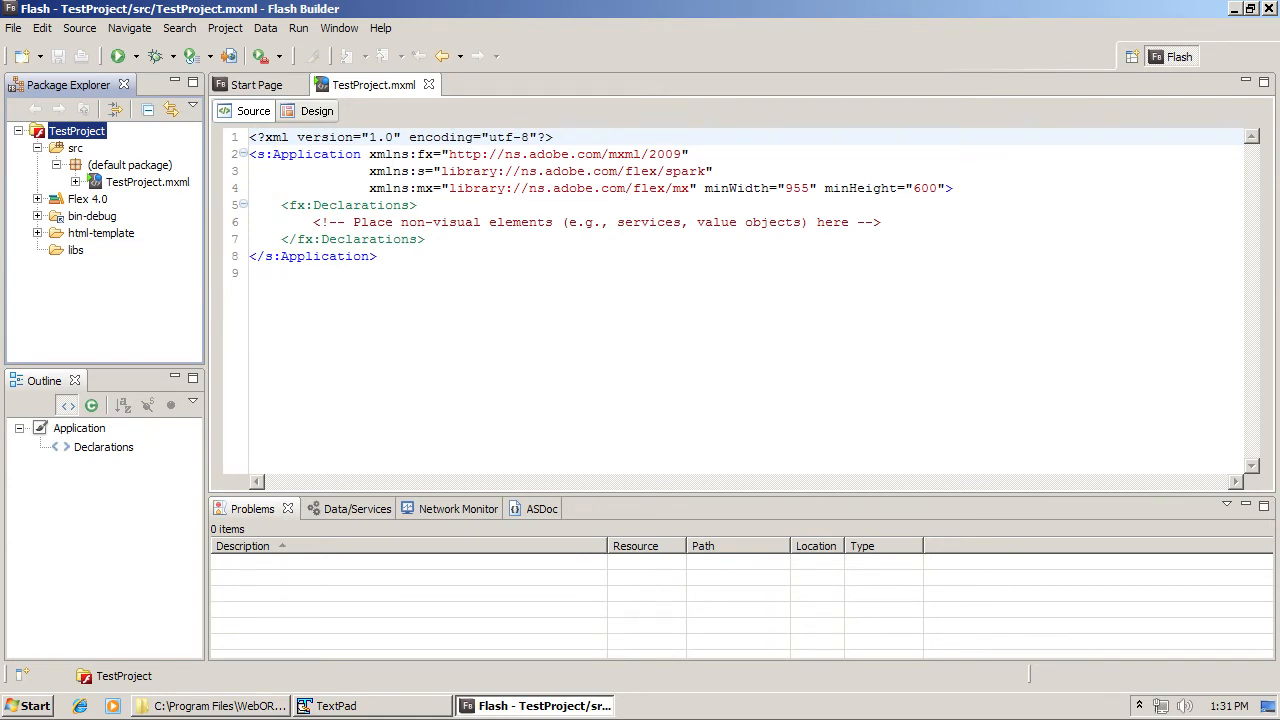
- Connect TestProject to WebORB for .NET with no password required to list the service destinations available for import
click(267, 30)
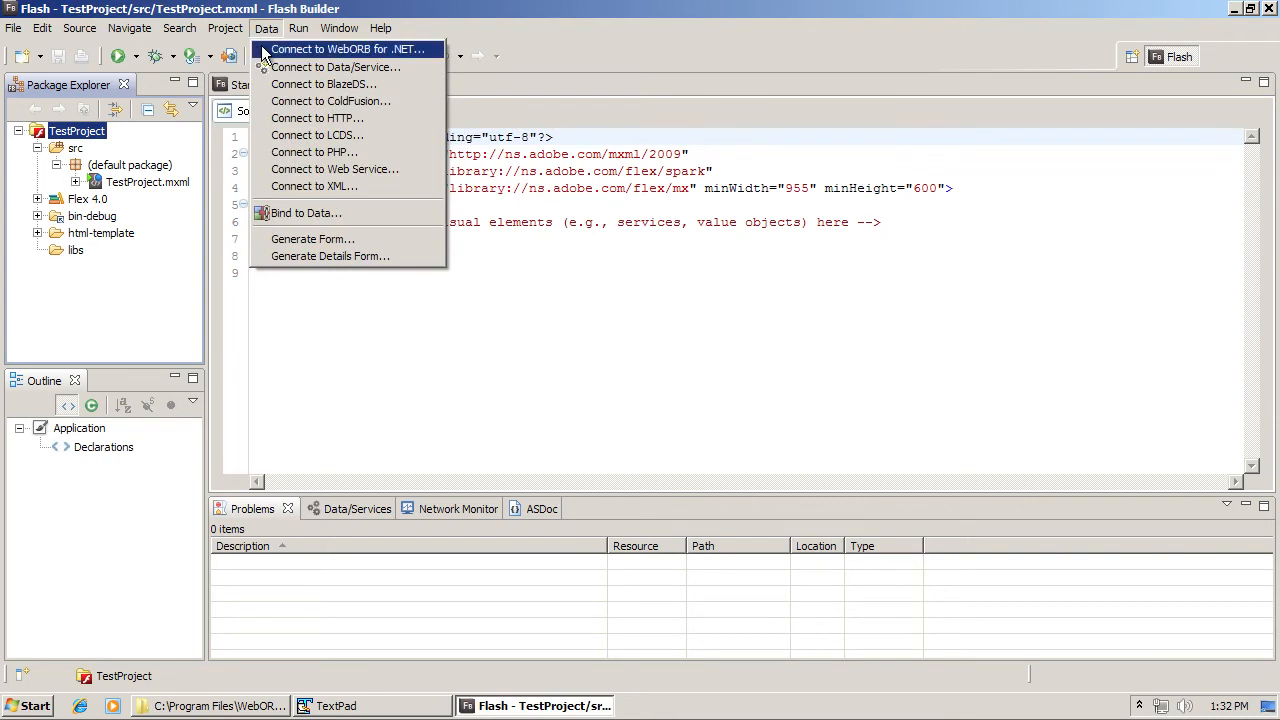
click(261, 48)
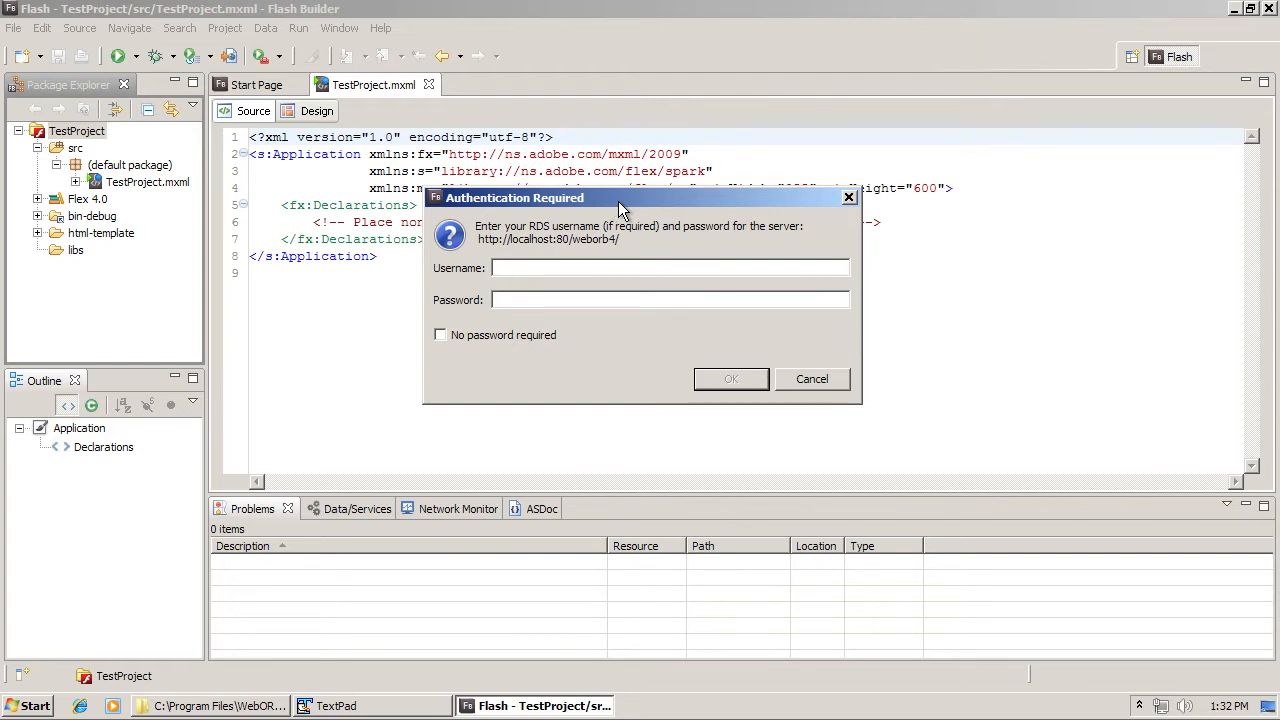
click(476, 335)
click(730, 380)
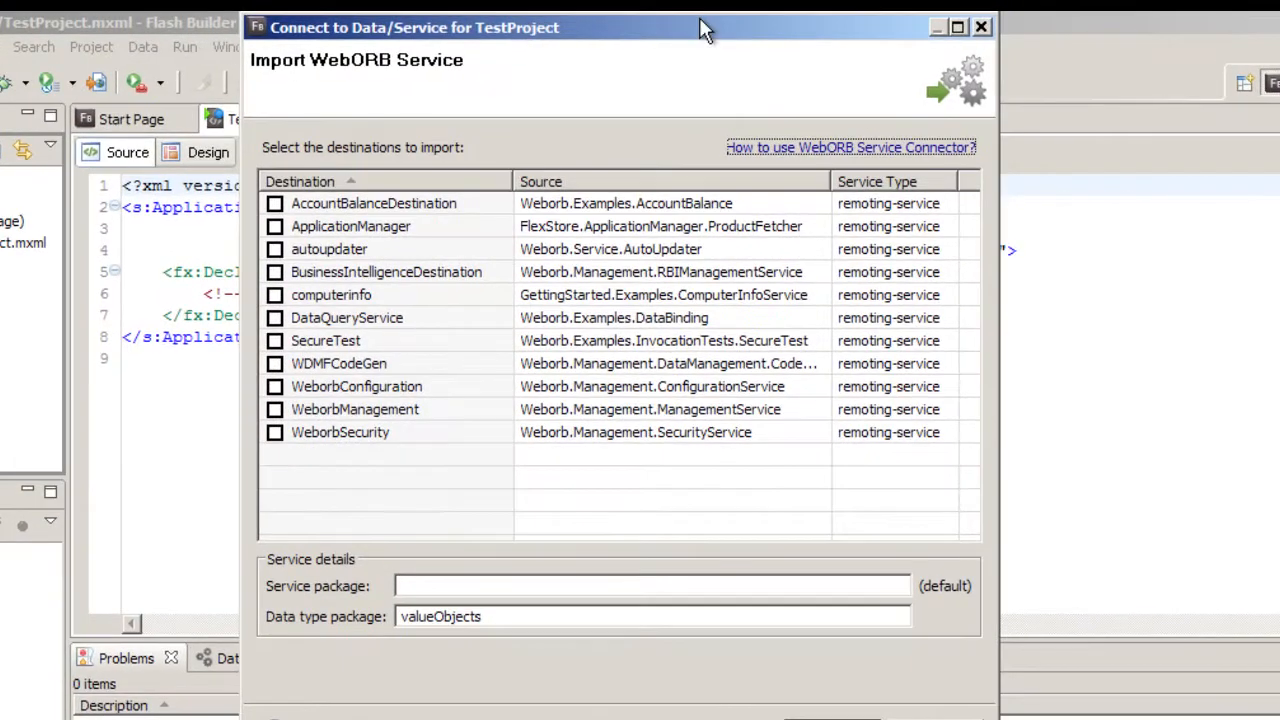
drag(705, 30, 701, 77)
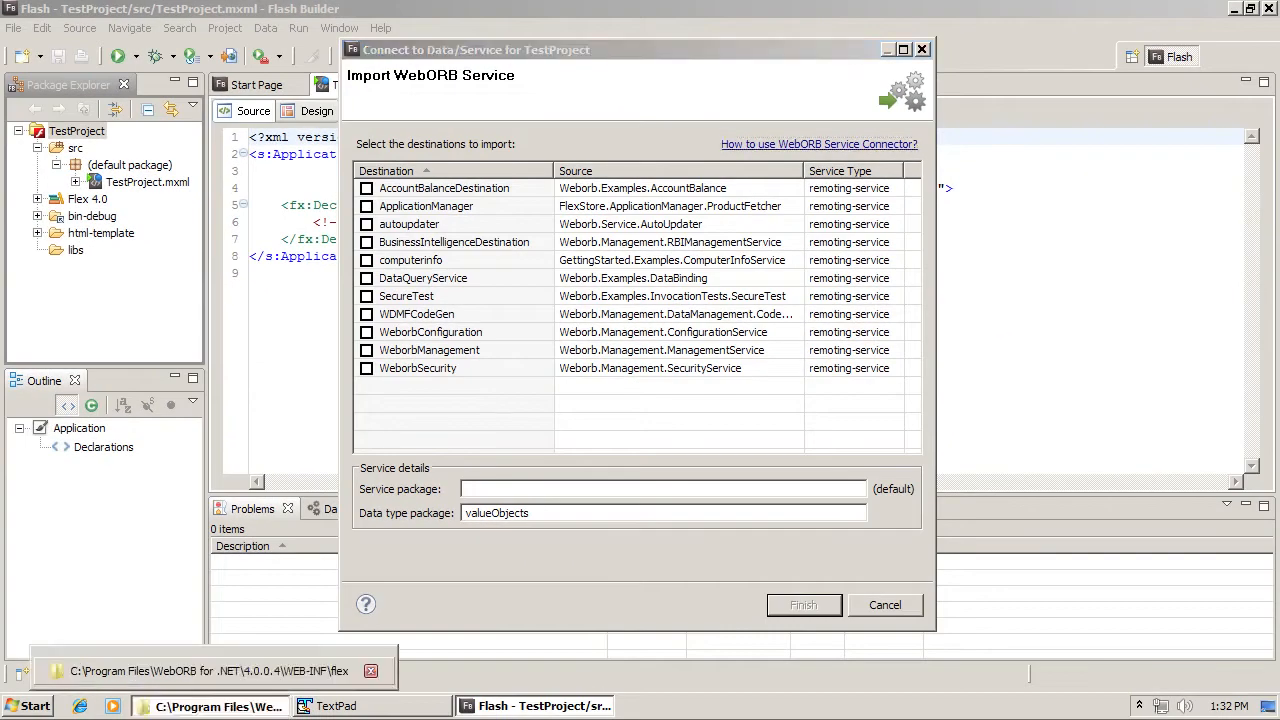
- Locate remoting-config.xml in the WEB-INF\flex folder in Windows Explorer, then return to Flash Builder and cancel the WebORB service import
click(217, 706)
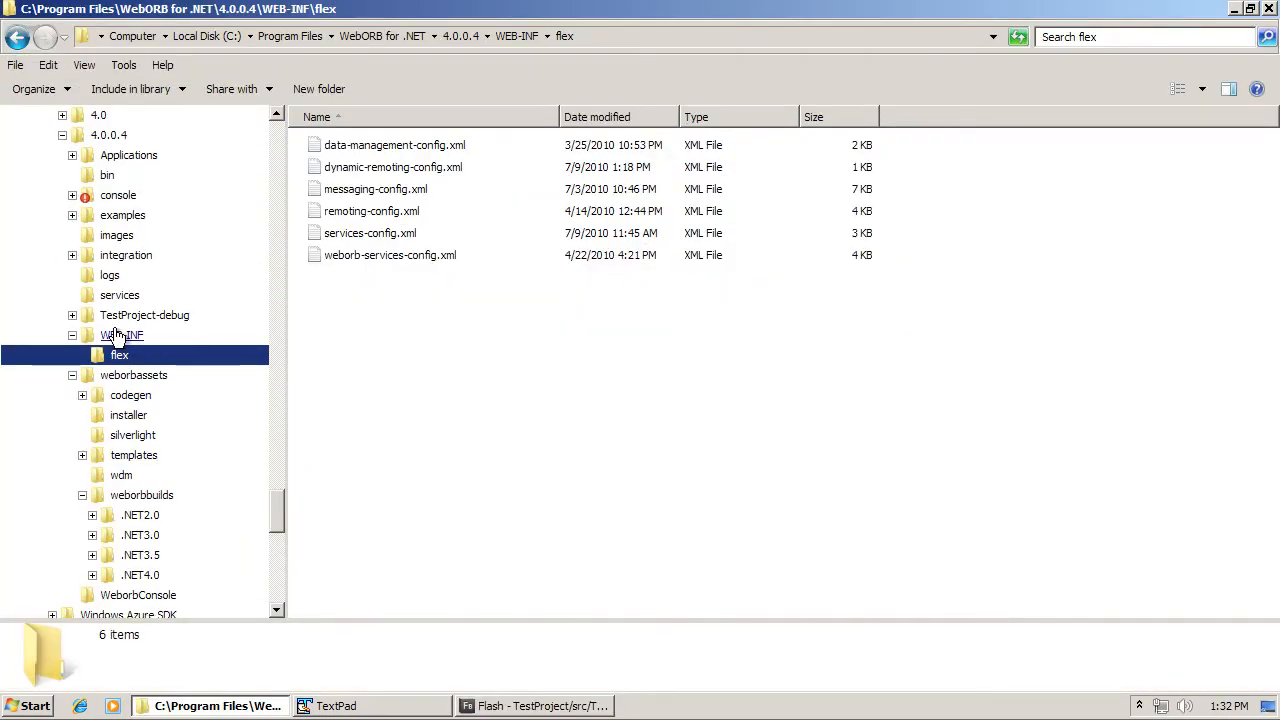
click(380, 212)
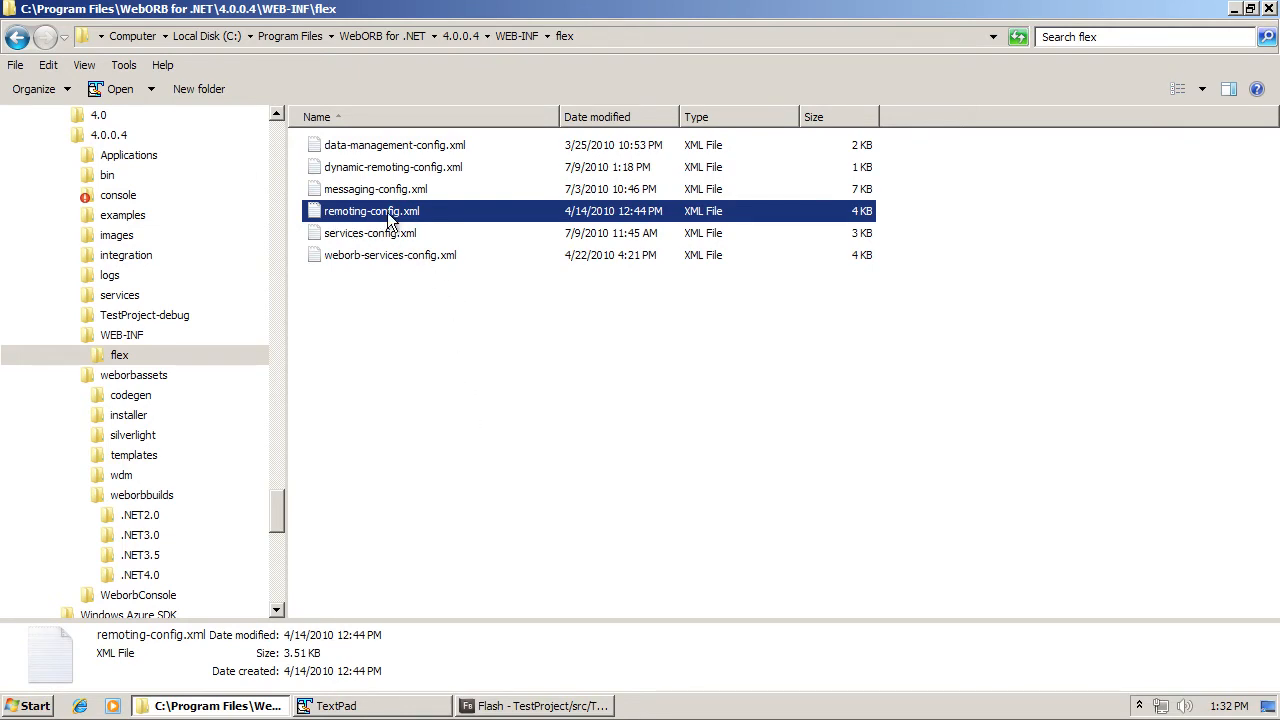
click(536, 705)
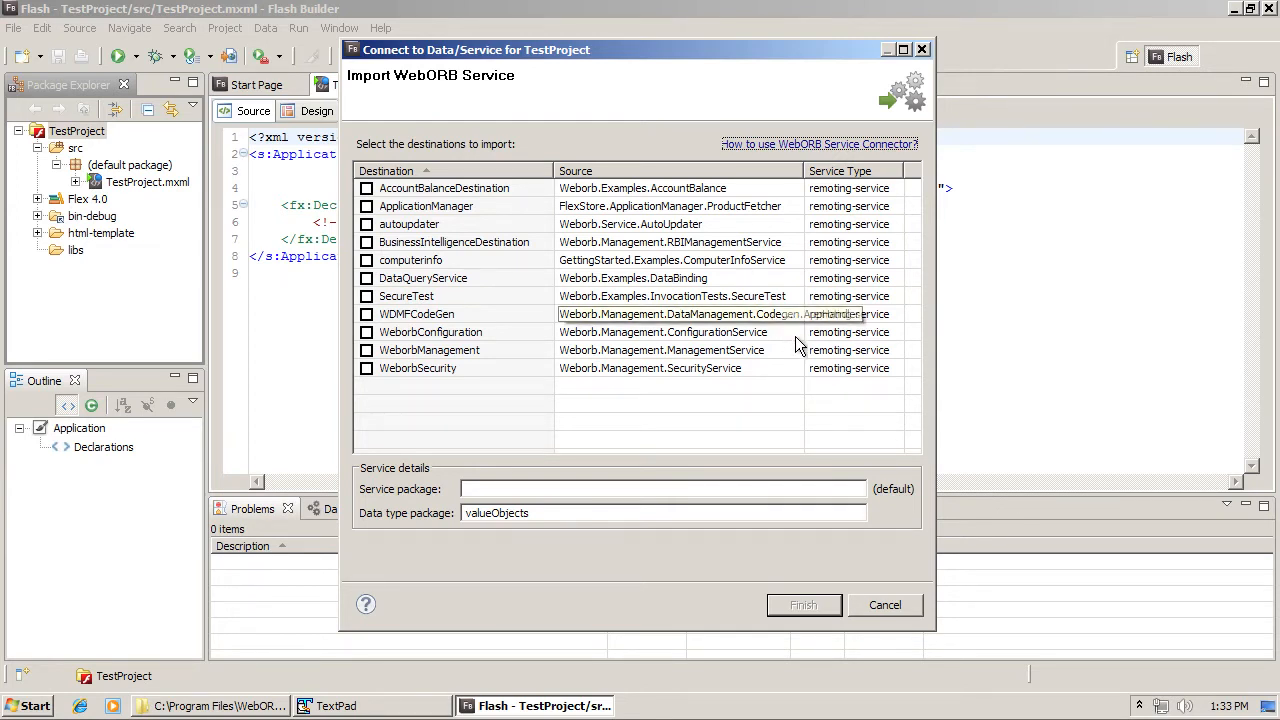
click(884, 606)
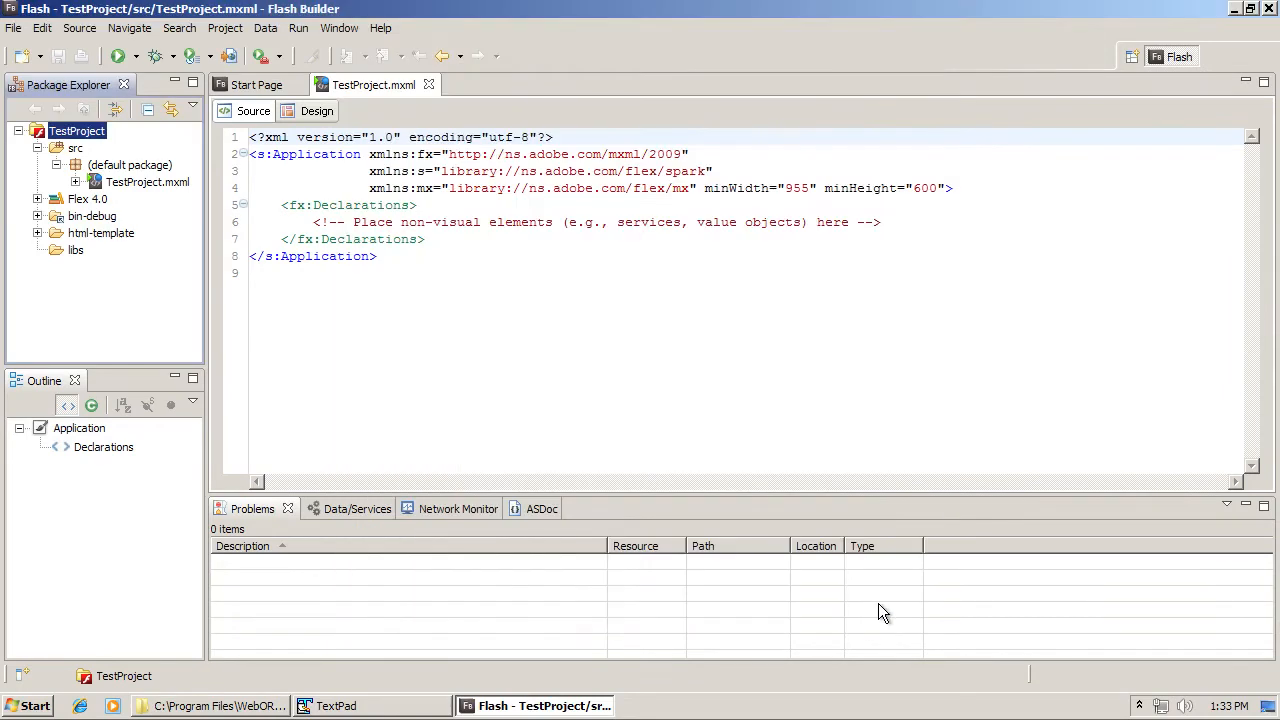
- Switch to Windows Explorer and open weborb.config from the WebORB 4.0.0.4 folder in TextPad
click(278, 705)
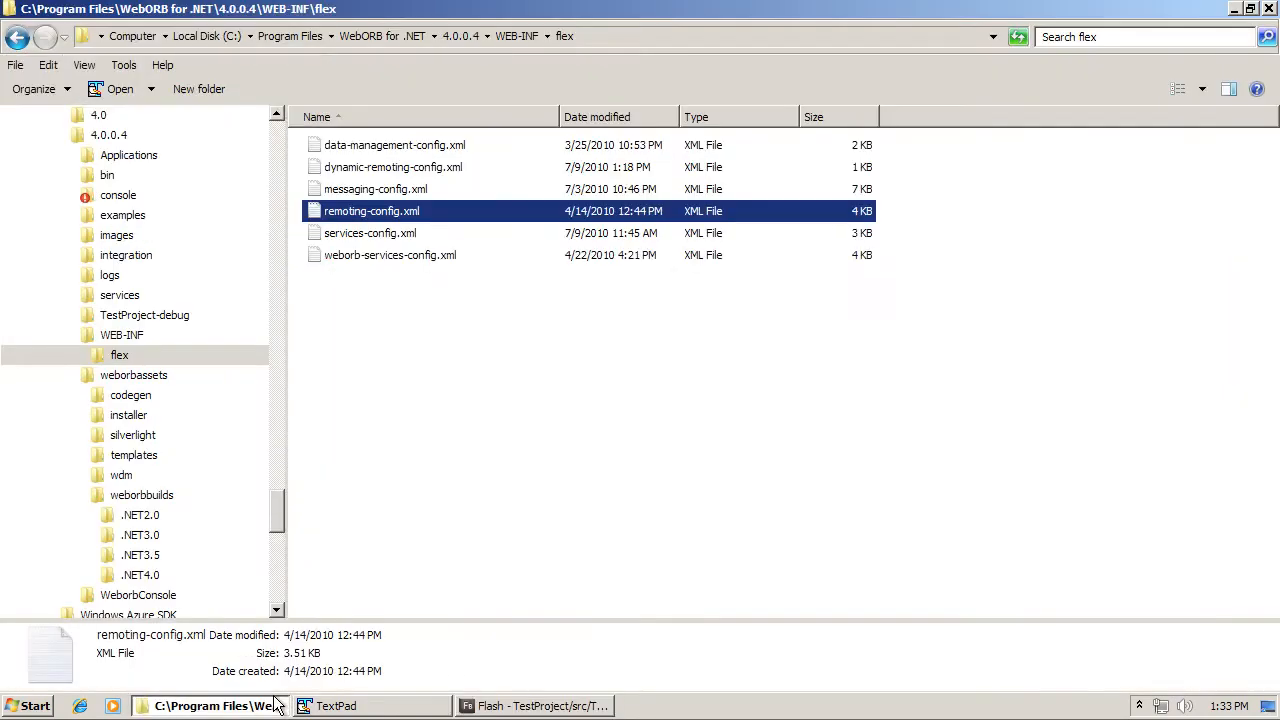
click(106, 135)
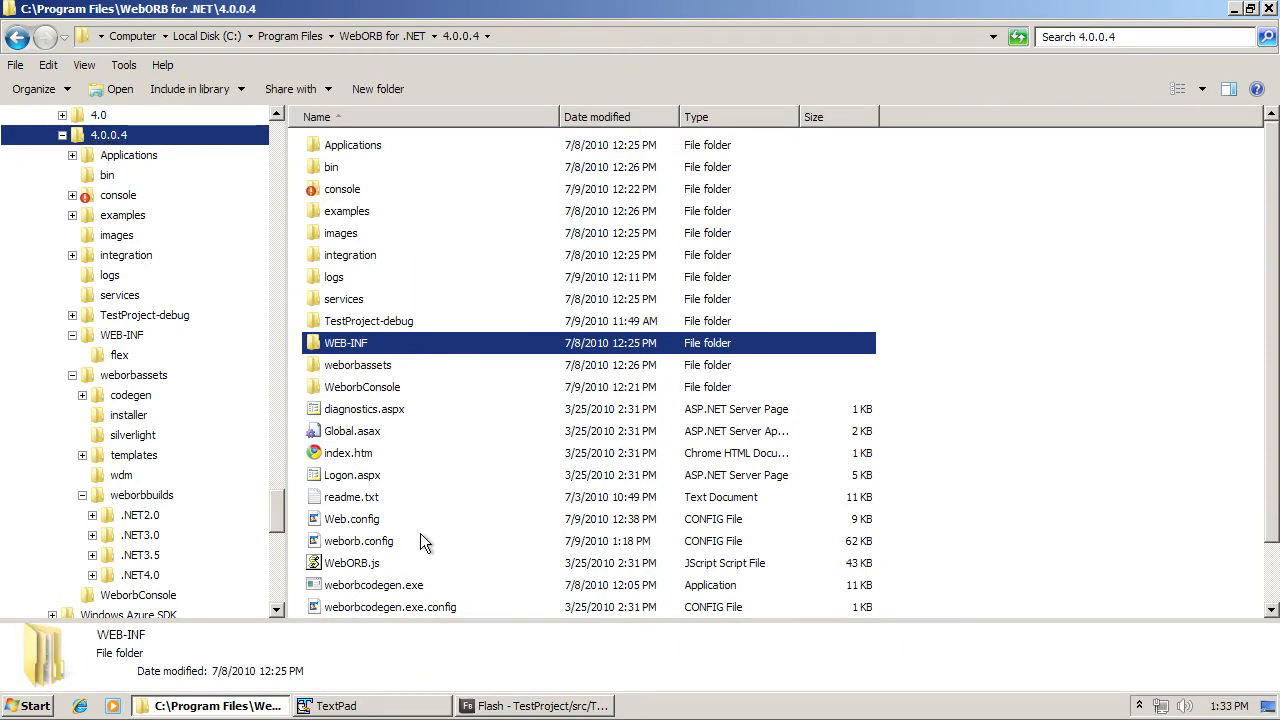
click(360, 545)
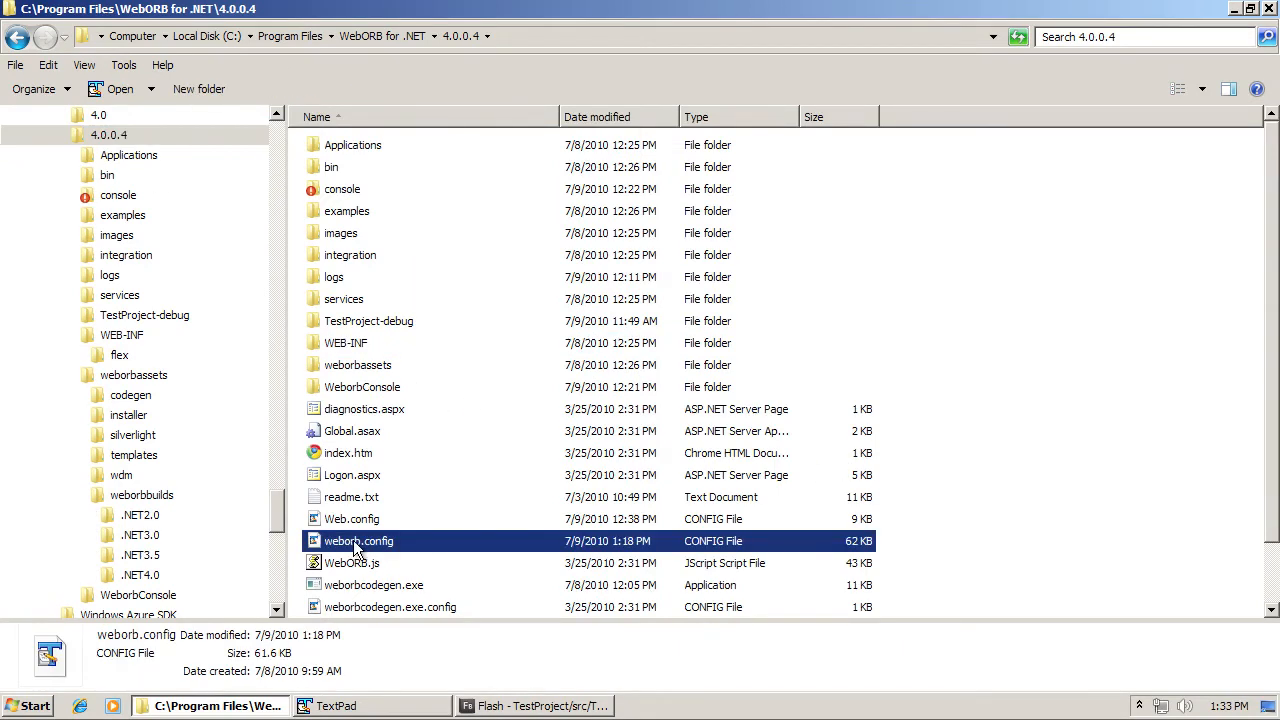
right_click(357, 547)
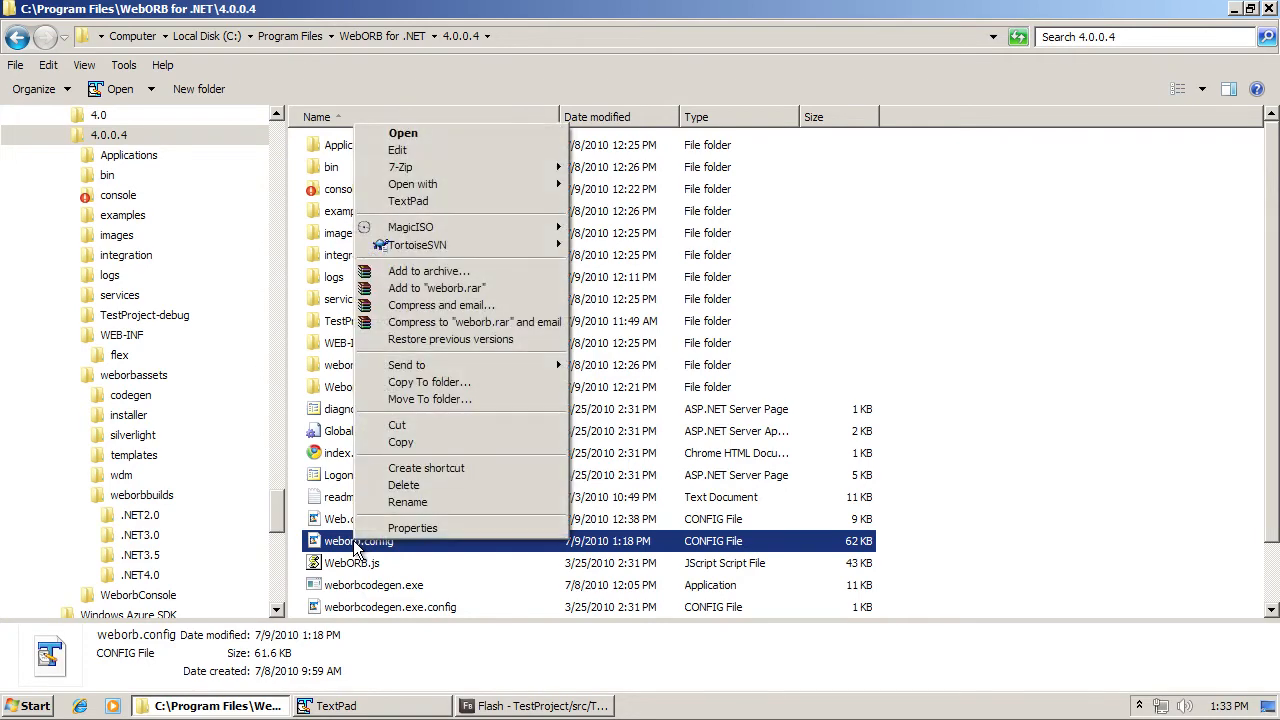
click(422, 200)
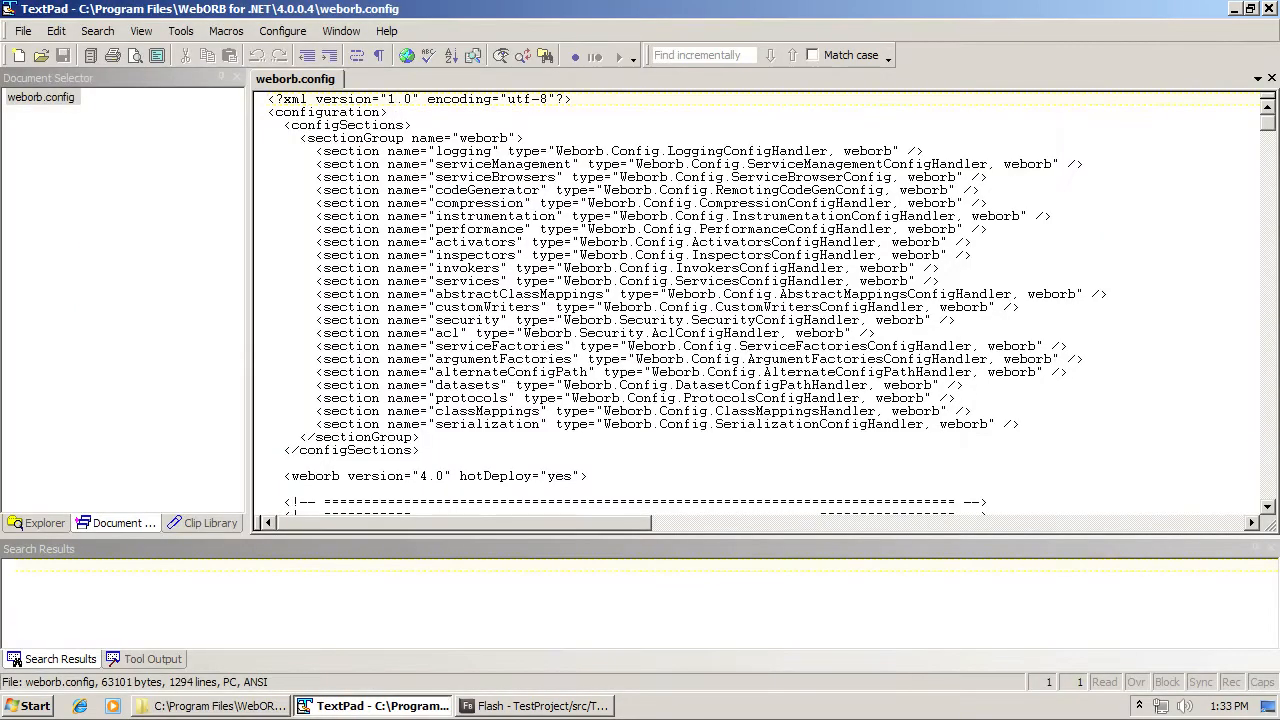
- Search weborb.config for "flashbuilder" and highlight the inspectAllClasses setting and its enclosing flashBuilder tag
click(612, 242)
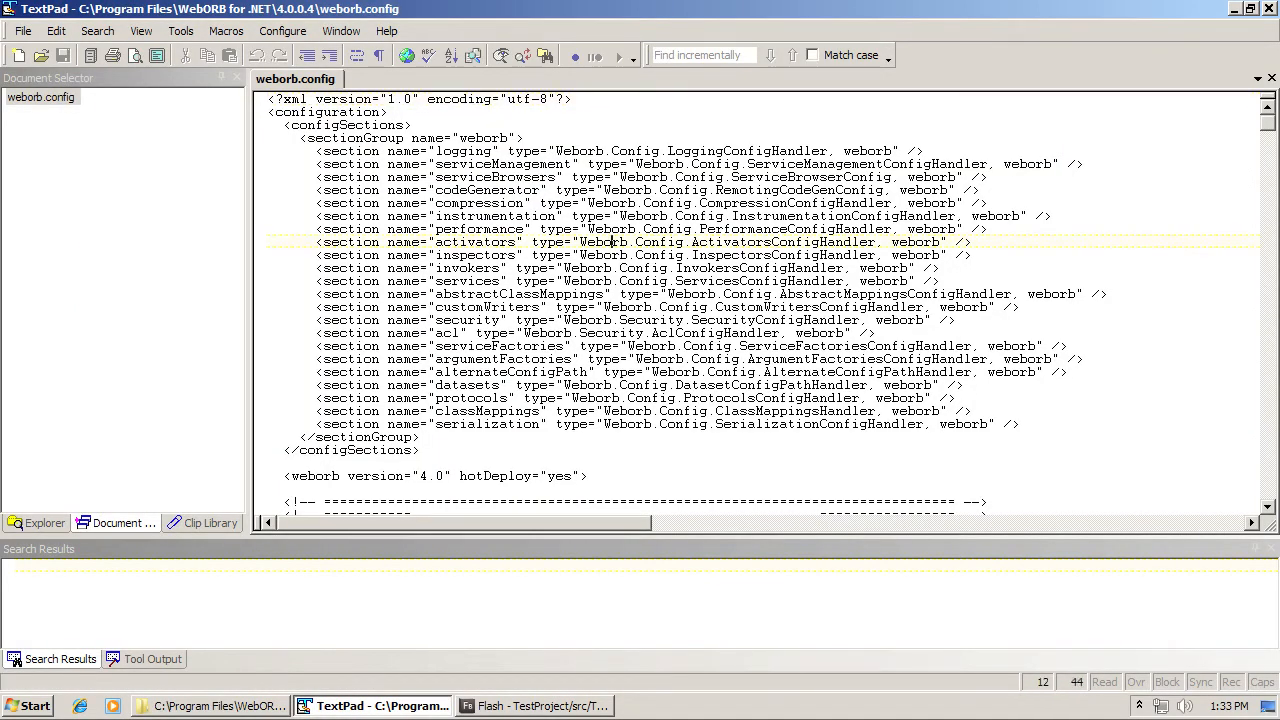
key(ctrl+f)
text(flash)
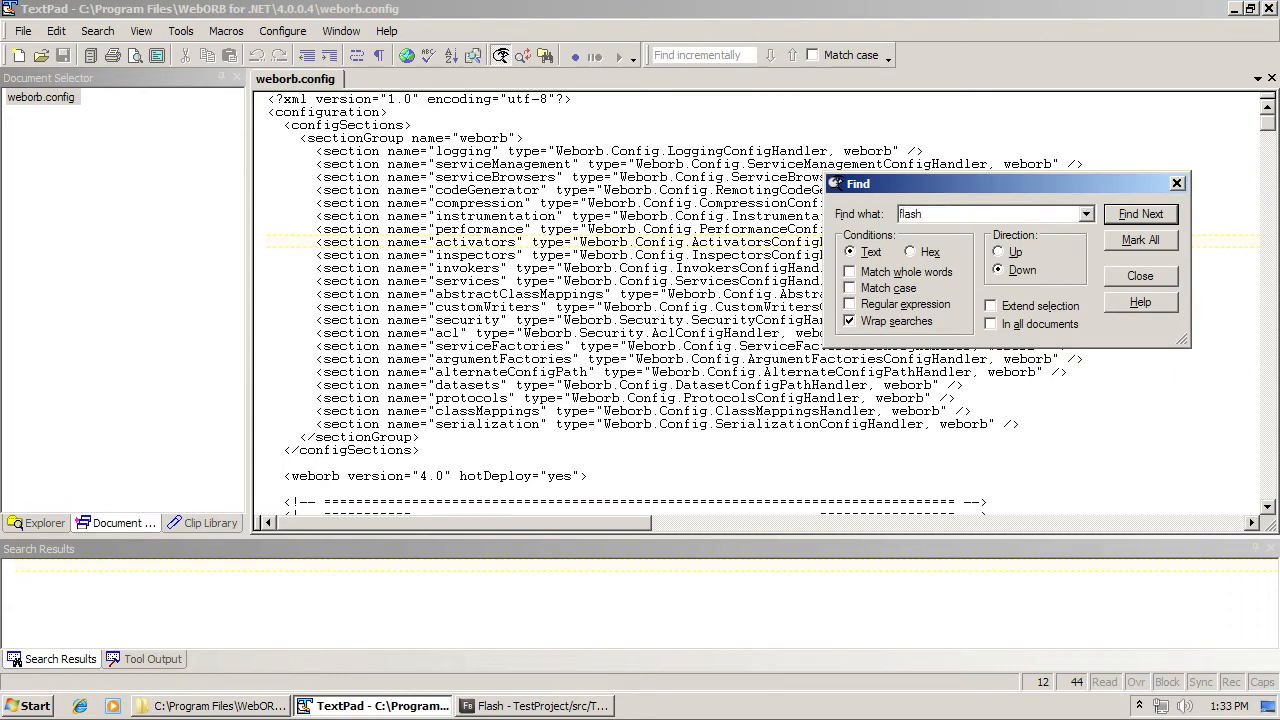
text(builder)
key(Return)
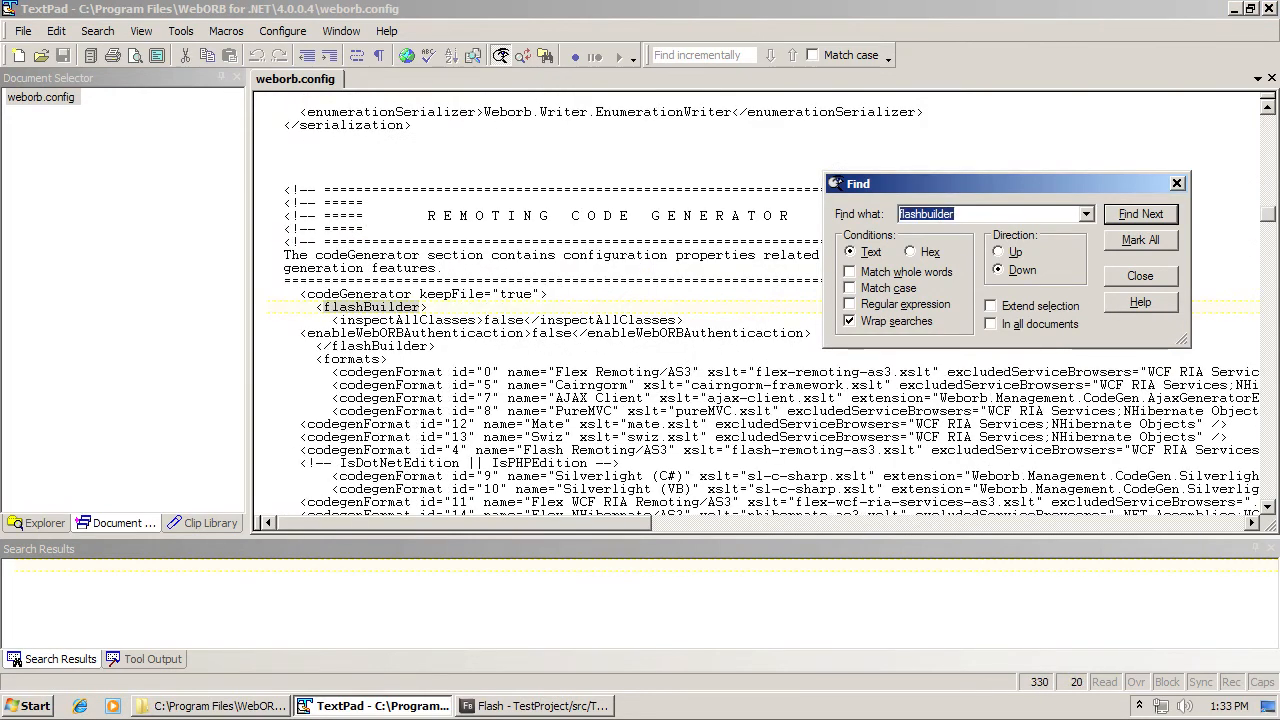
click(1158, 280)
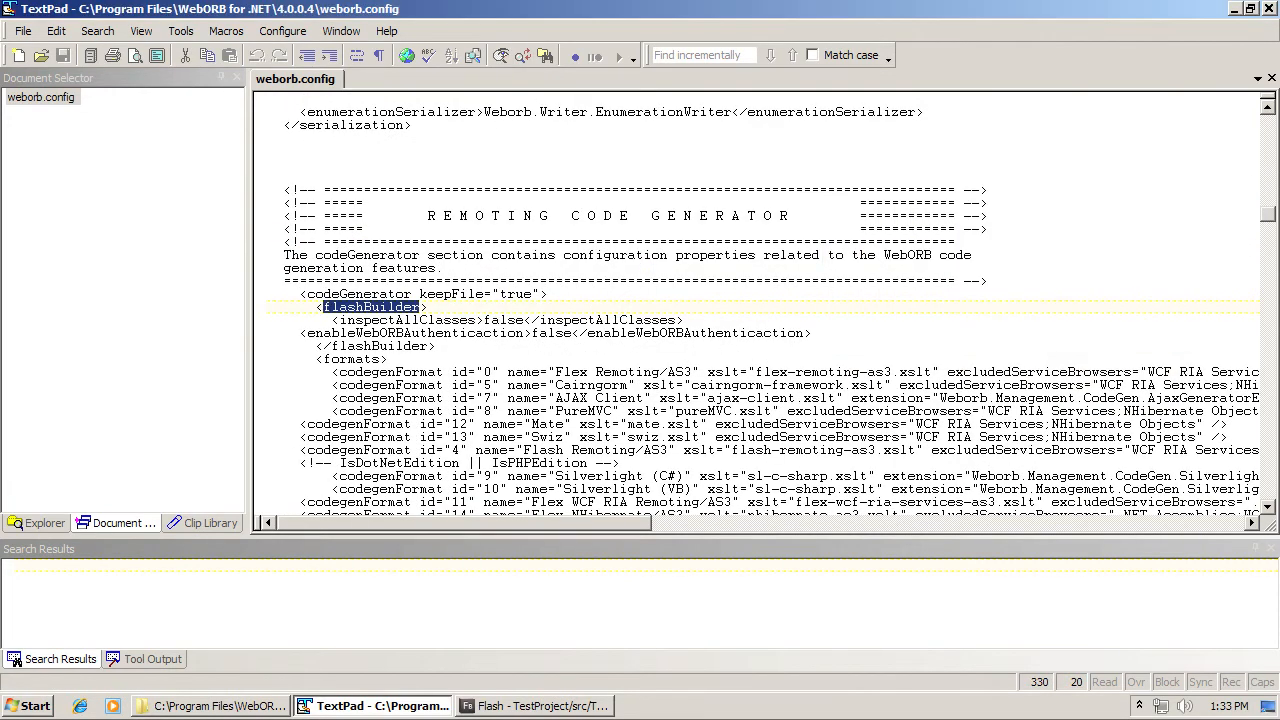
drag(332, 320, 476, 320)
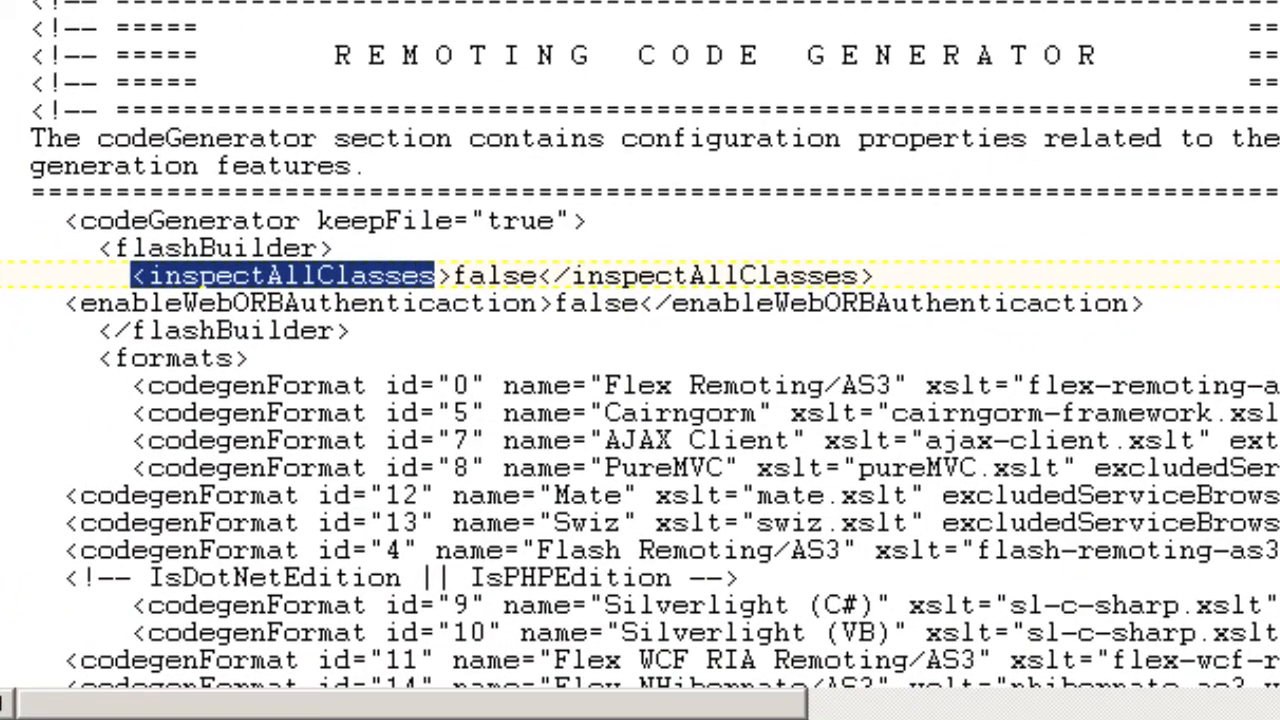
drag(98, 248, 334, 248)
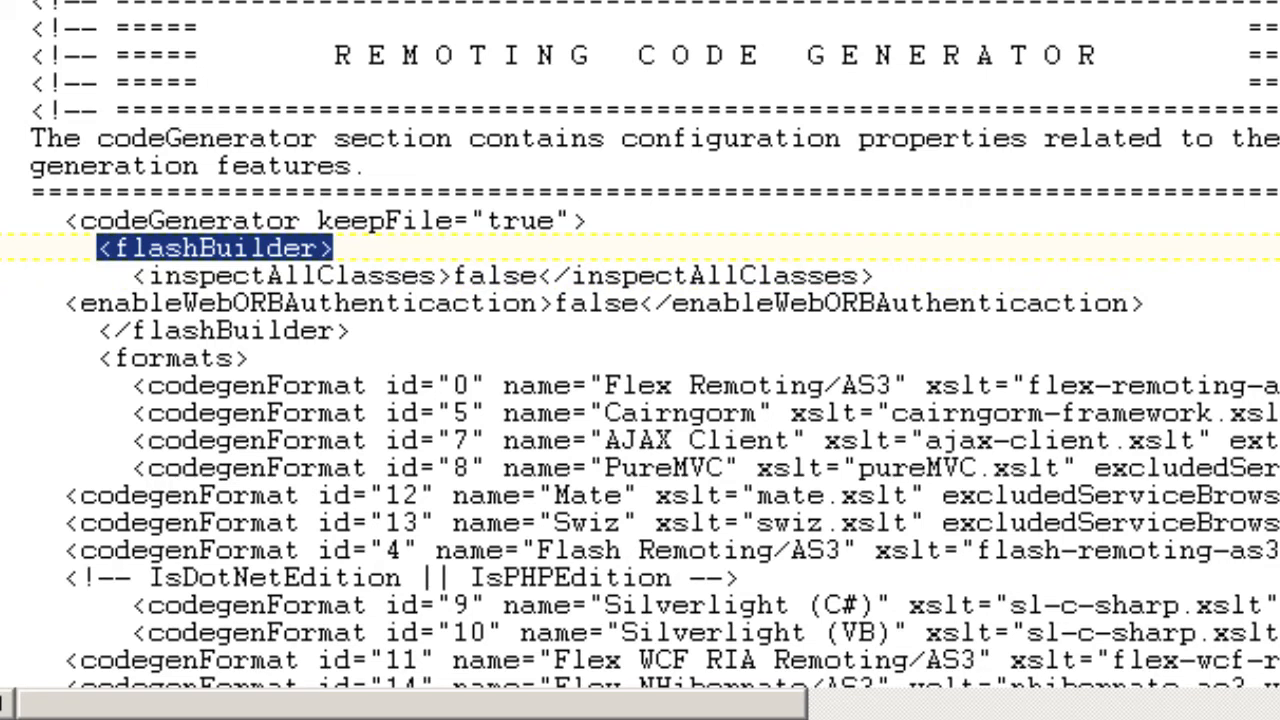
- Set inspectAllClasses to true in weborb.config, save the file, and switch to Flash Builder
double_click(470, 278)
text(true)
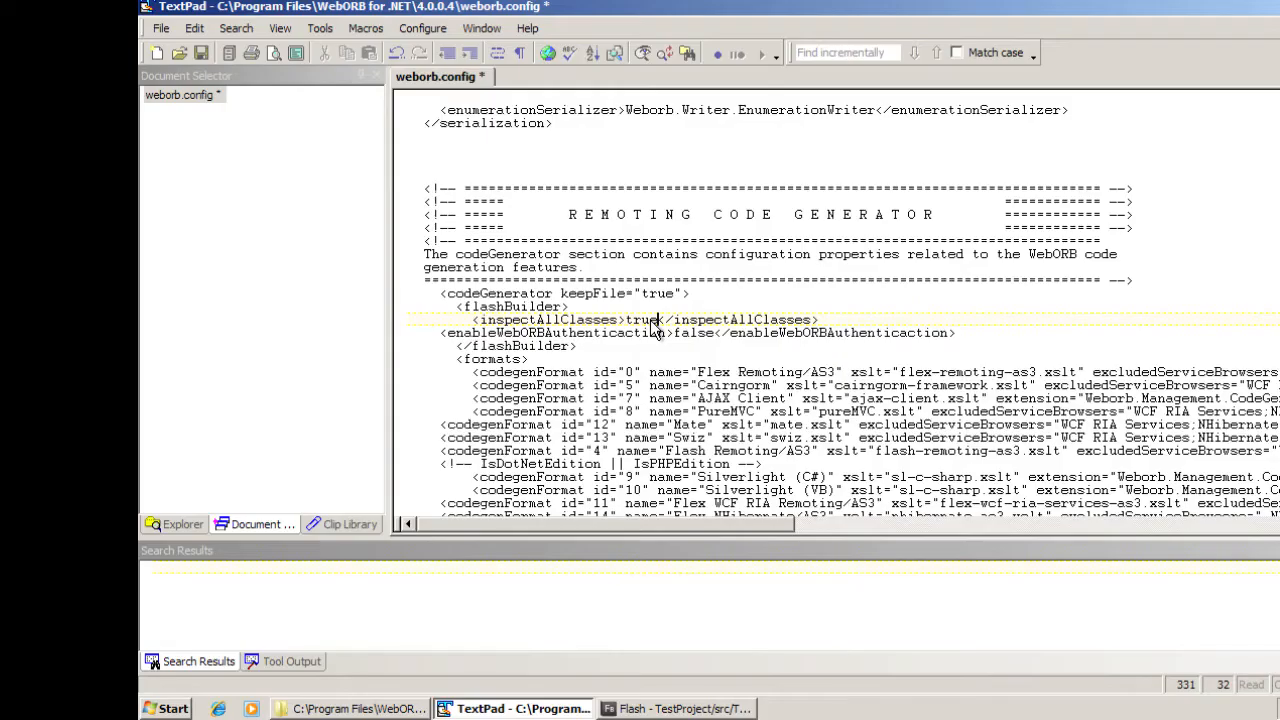
key(alt+Tab)
key(alt+Tab)
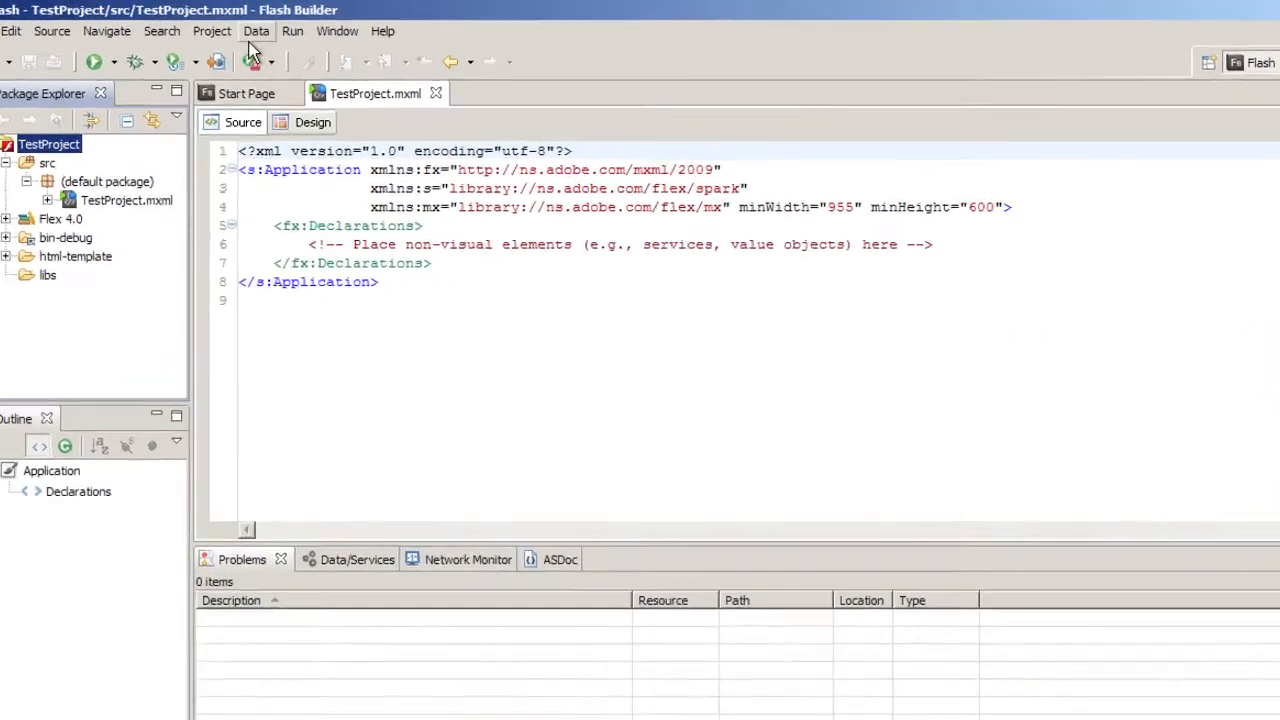
- Connect TestProject to WebORB for .NET, browse the service destinations available for import, and cancel the import
click(263, 28)
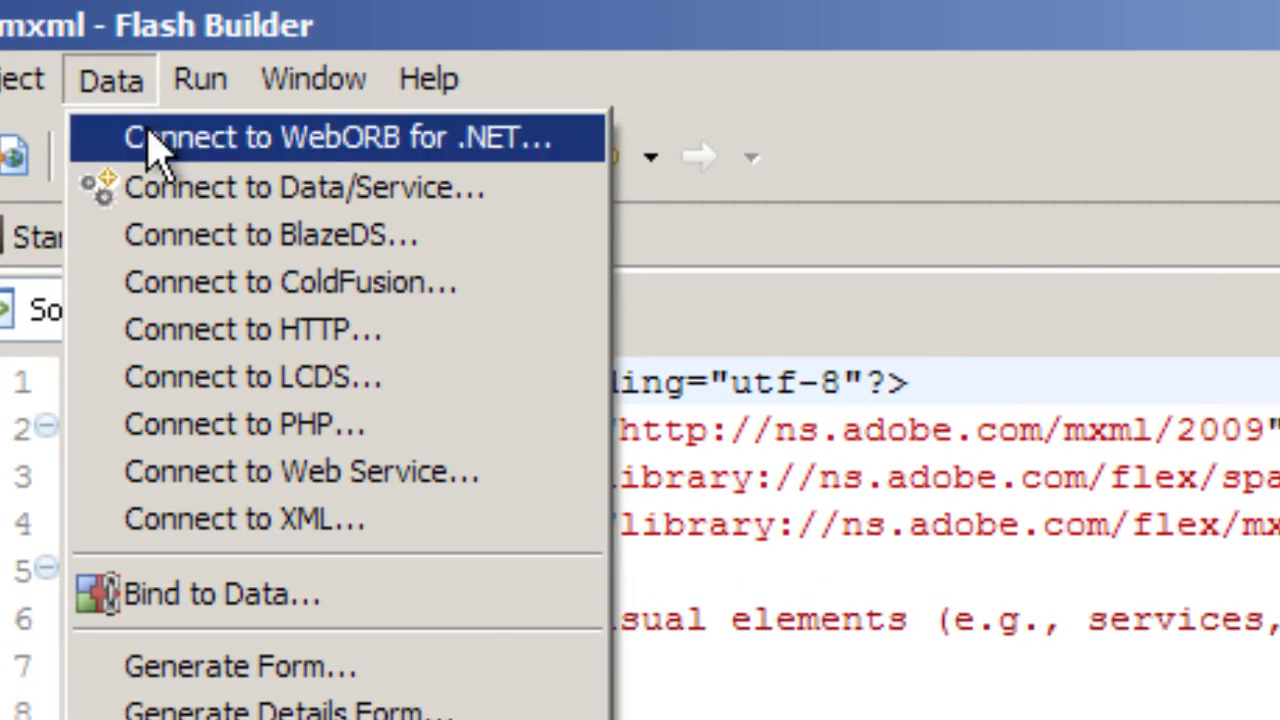
click(150, 145)
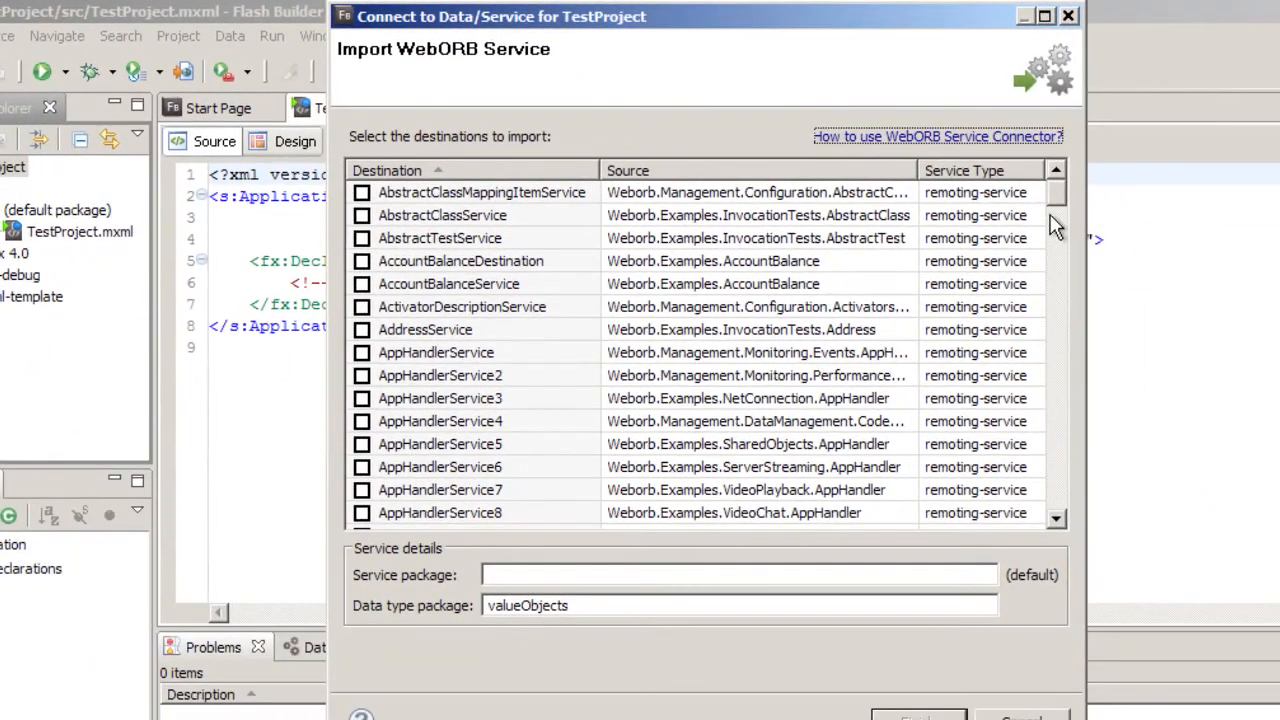
scroll(1063, 232, down, 1)
drag(1063, 232, 1060, 192)
key(Escape)
- Switch to TextPad, set inspectAllClasses to false in weborb.config, and save the file
key(alt+Tab)
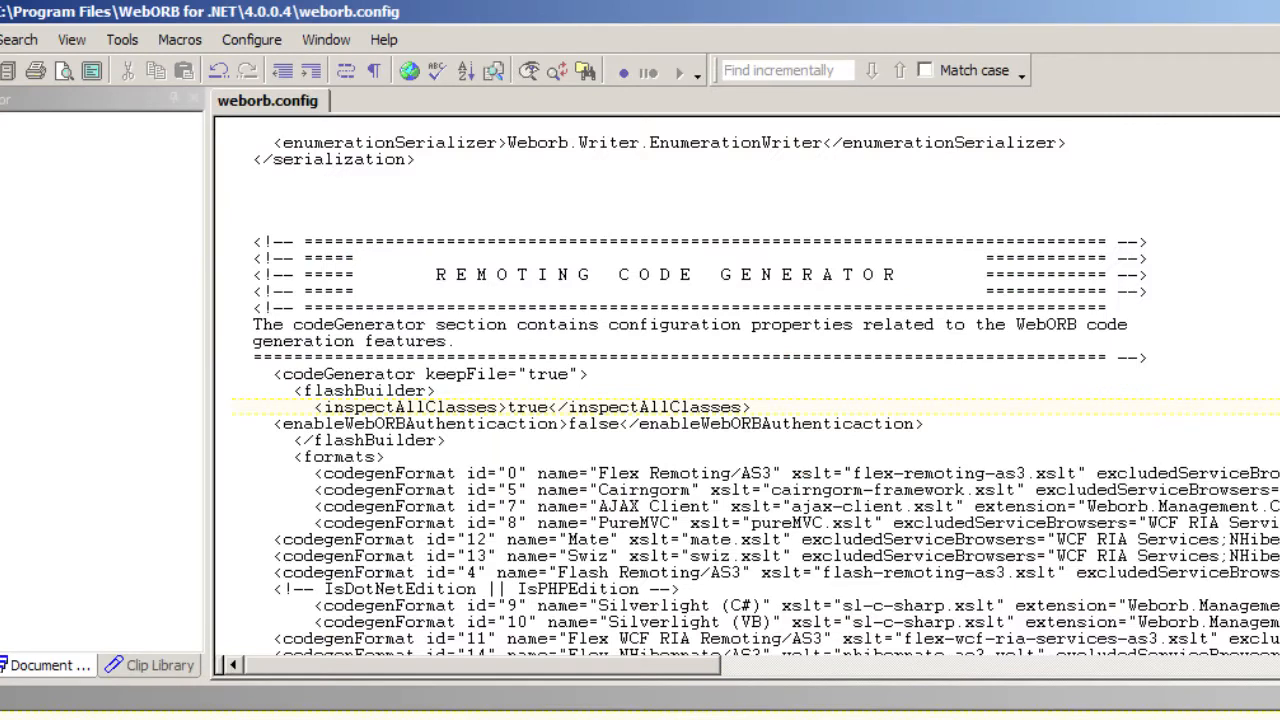
double_click(528, 407)
text(false)
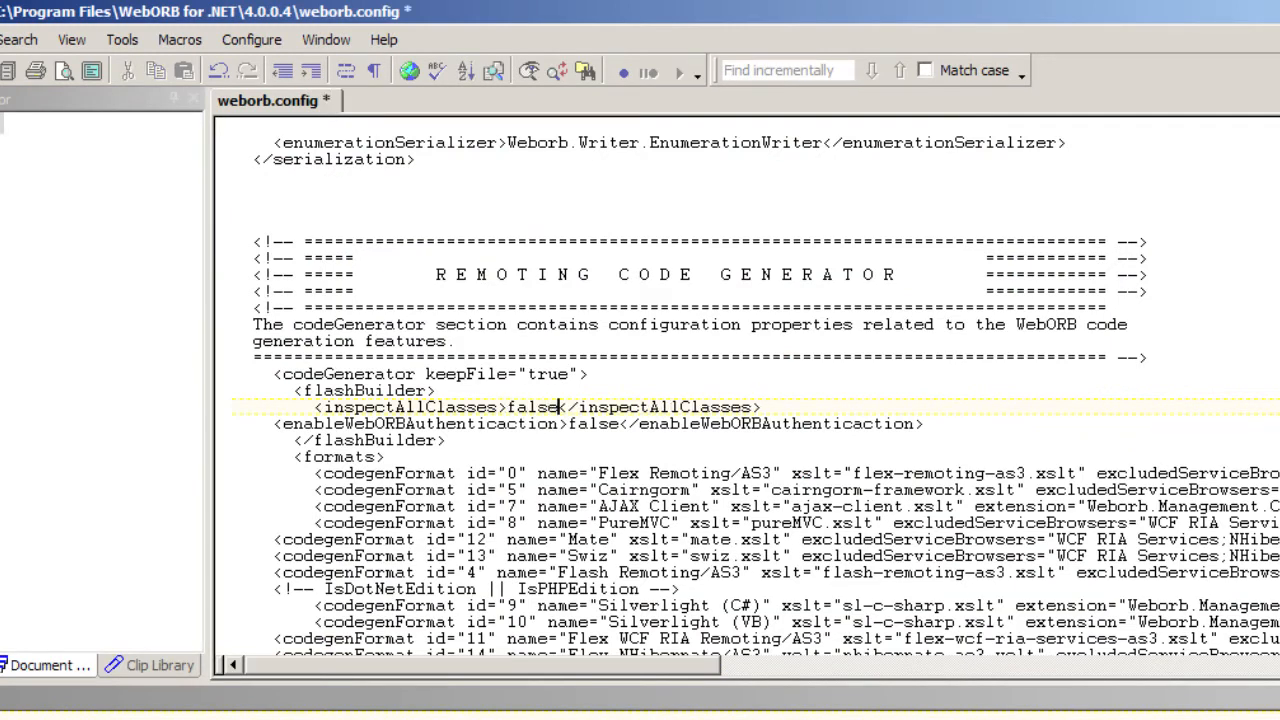
key(ctrl+s)
- Switch to Flash Builder and import the DataQueryService destination from WebORB for .NET, using the service package services
key(alt+Tab)
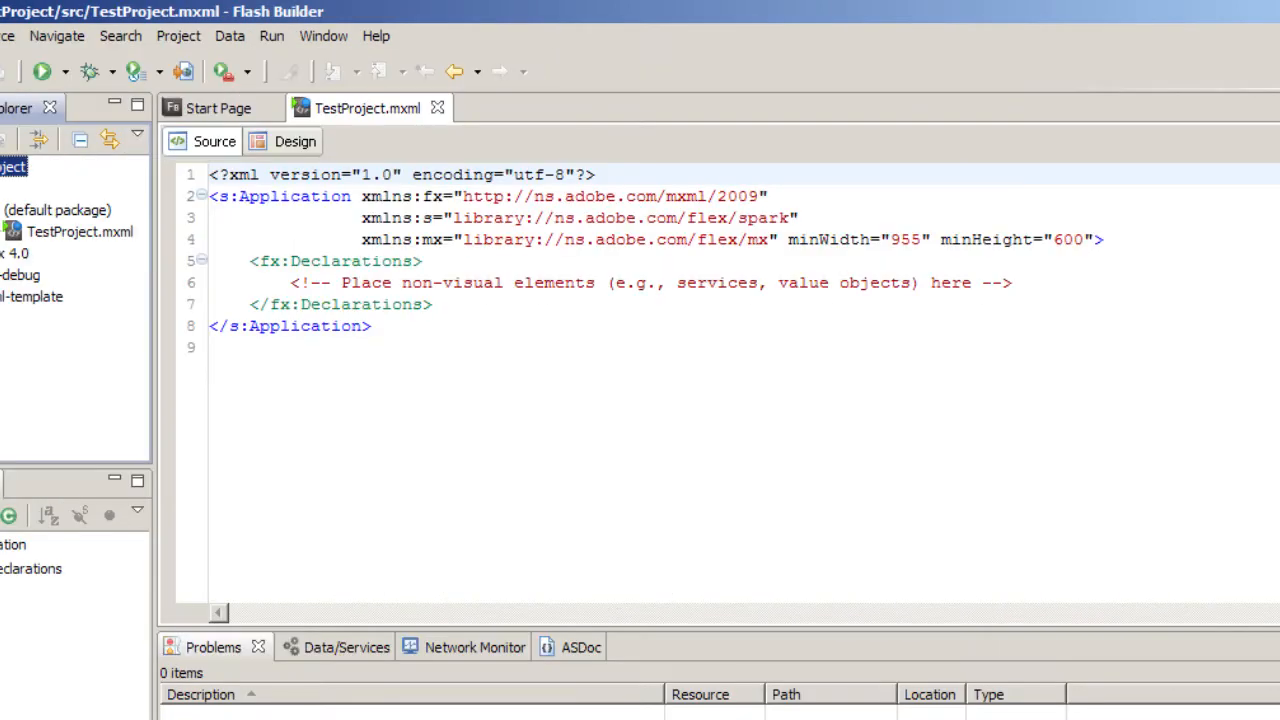
click(229, 35)
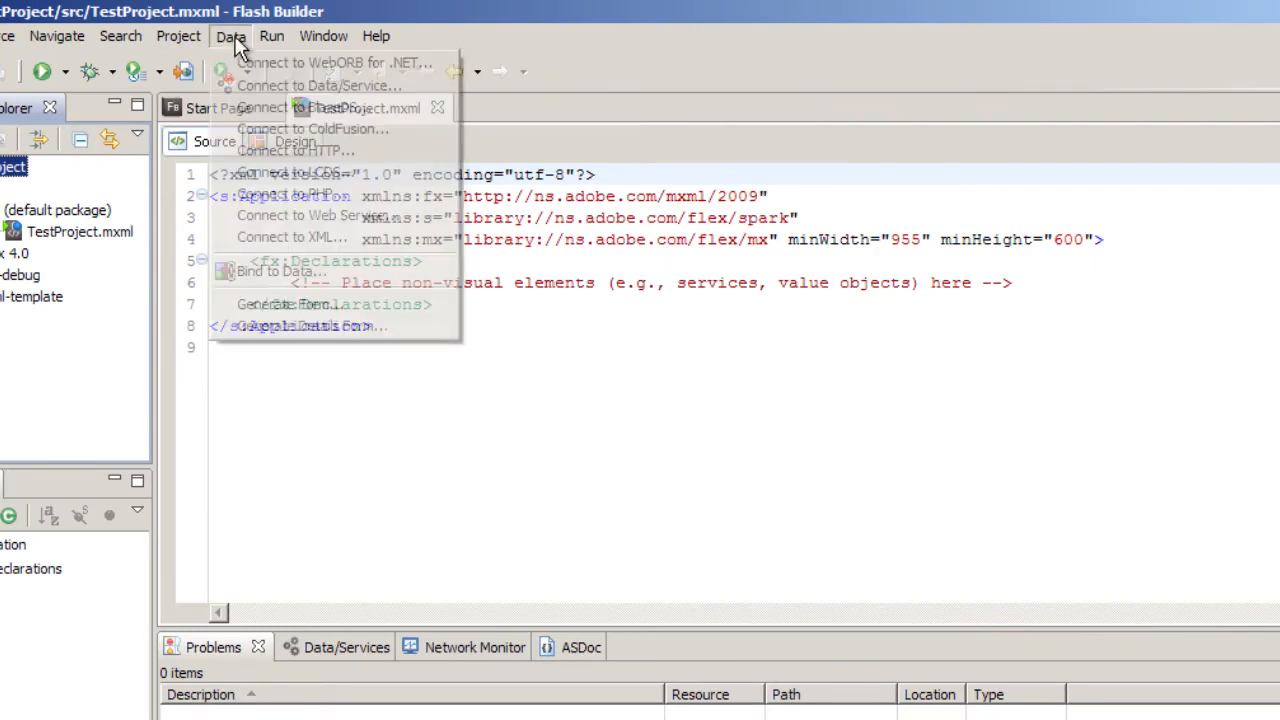
click(255, 63)
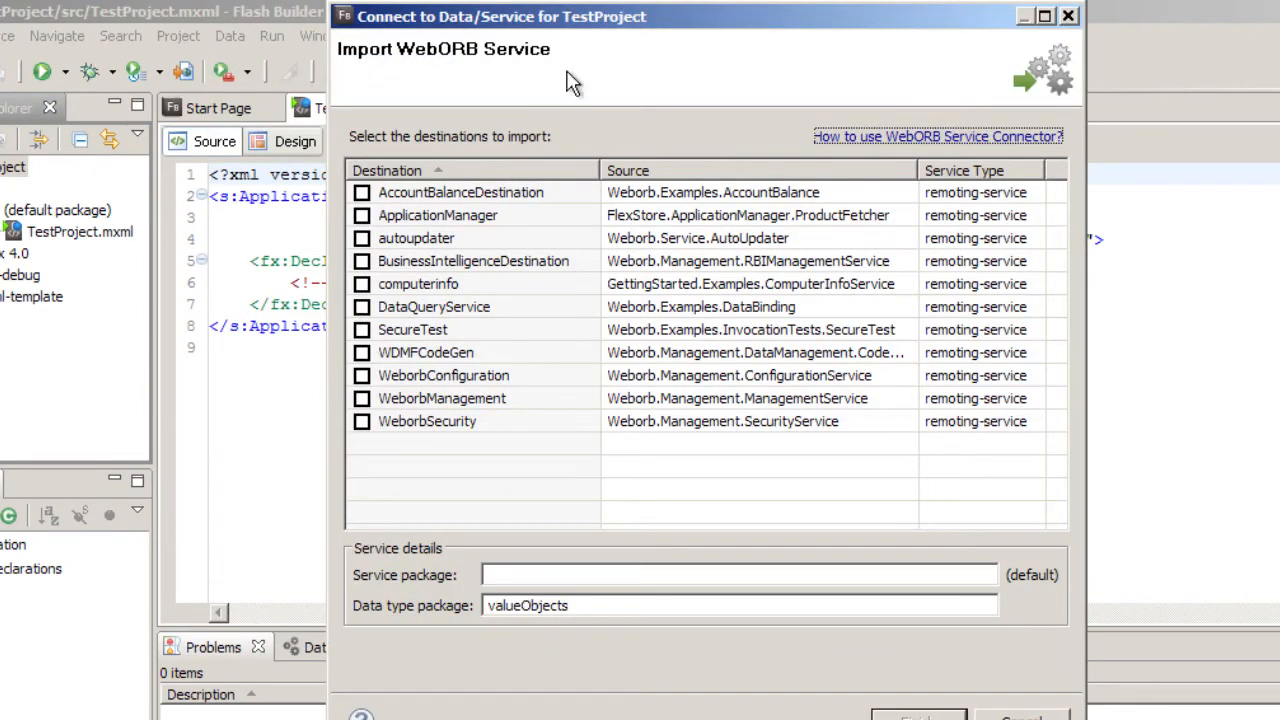
drag(580, 17, 582, 41)
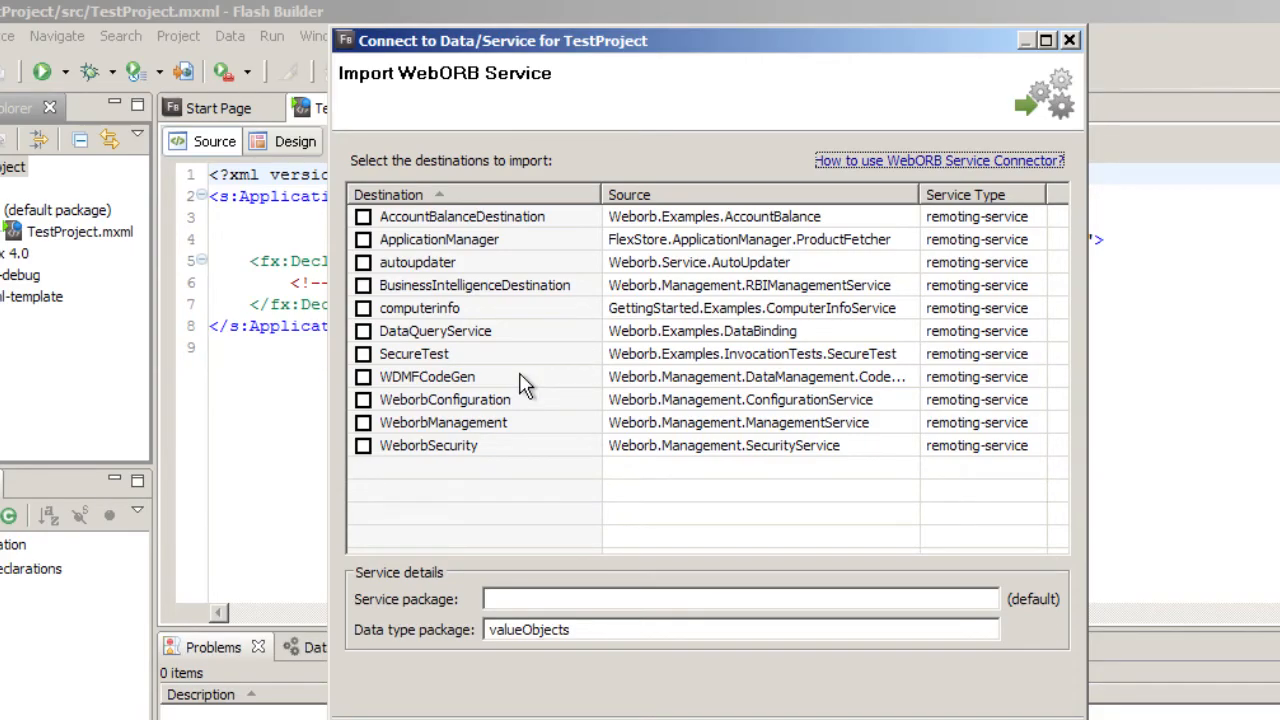
click(363, 331)
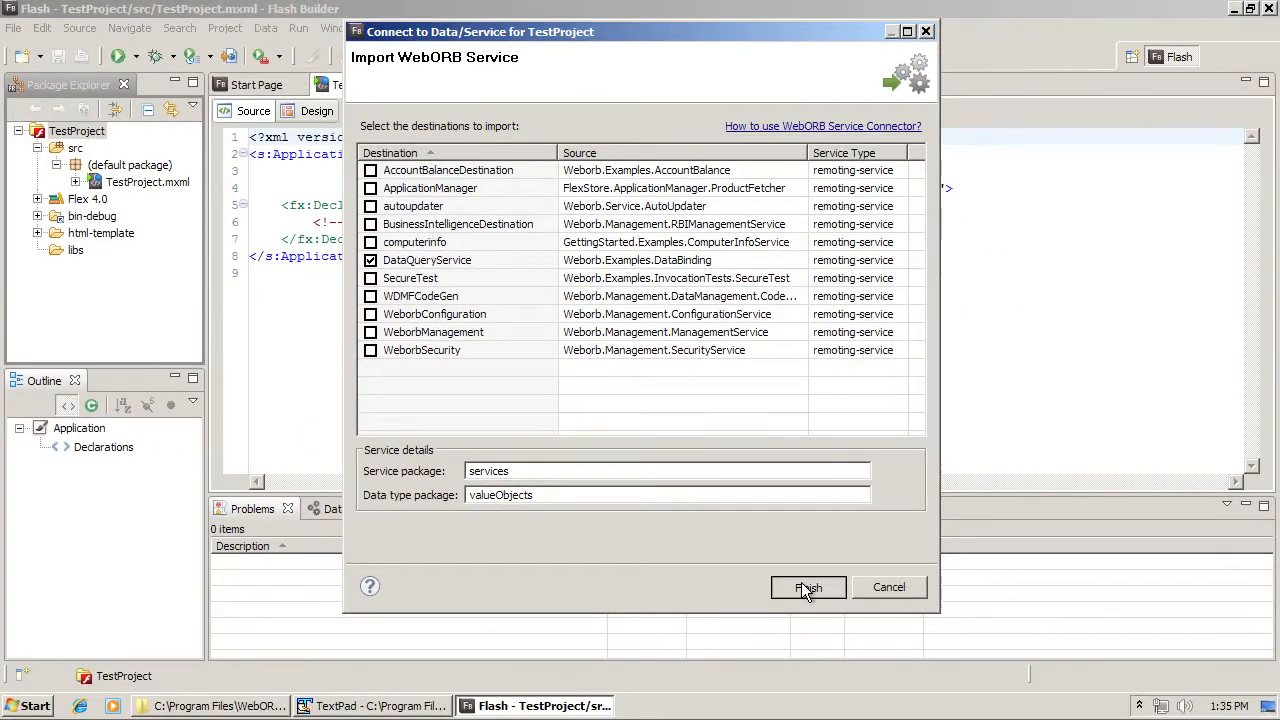
click(848, 645)
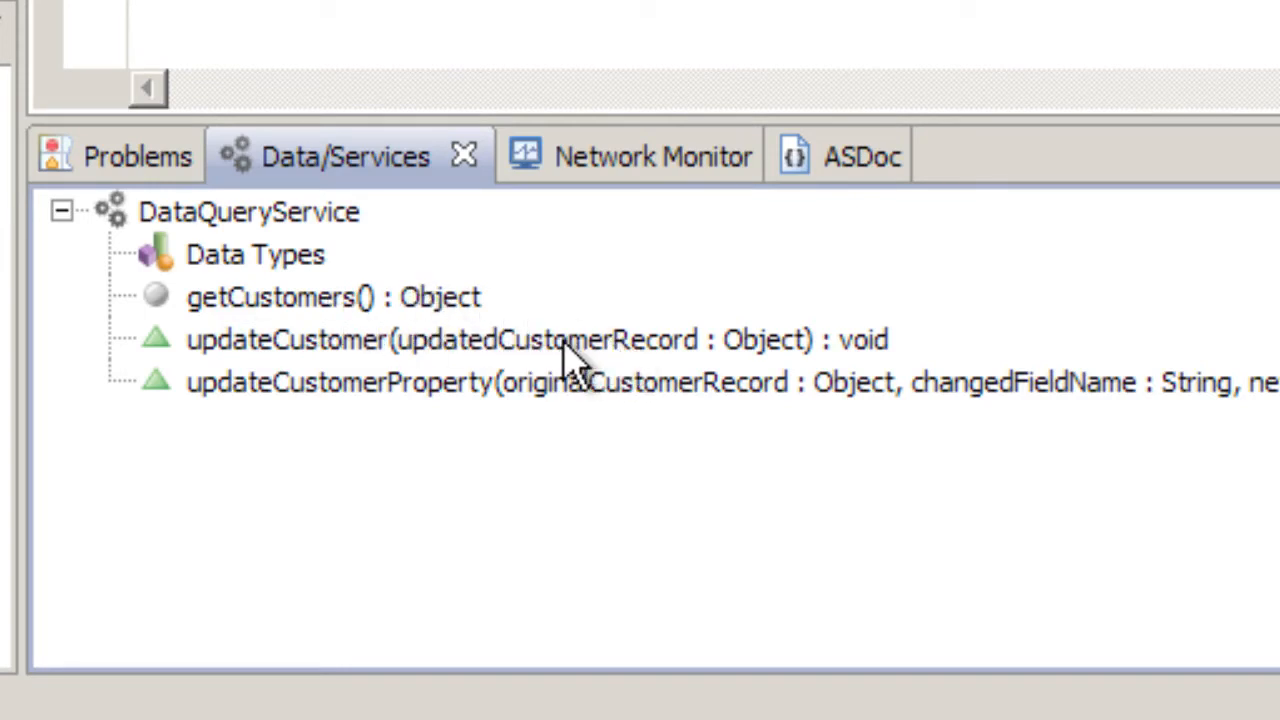
- Configure the getCustomers return type by auto-detecting it from sample data, creating a new array data type named Customer
click(333, 299)
right_click(340, 310)
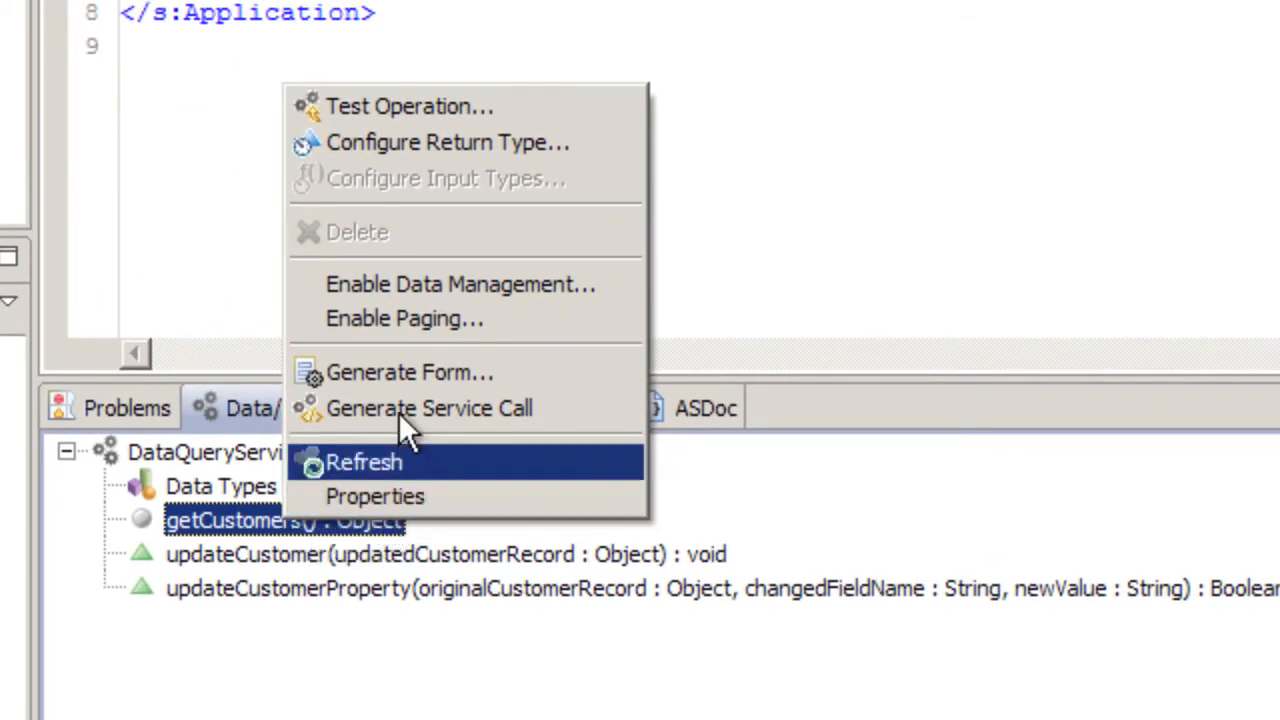
click(418, 141)
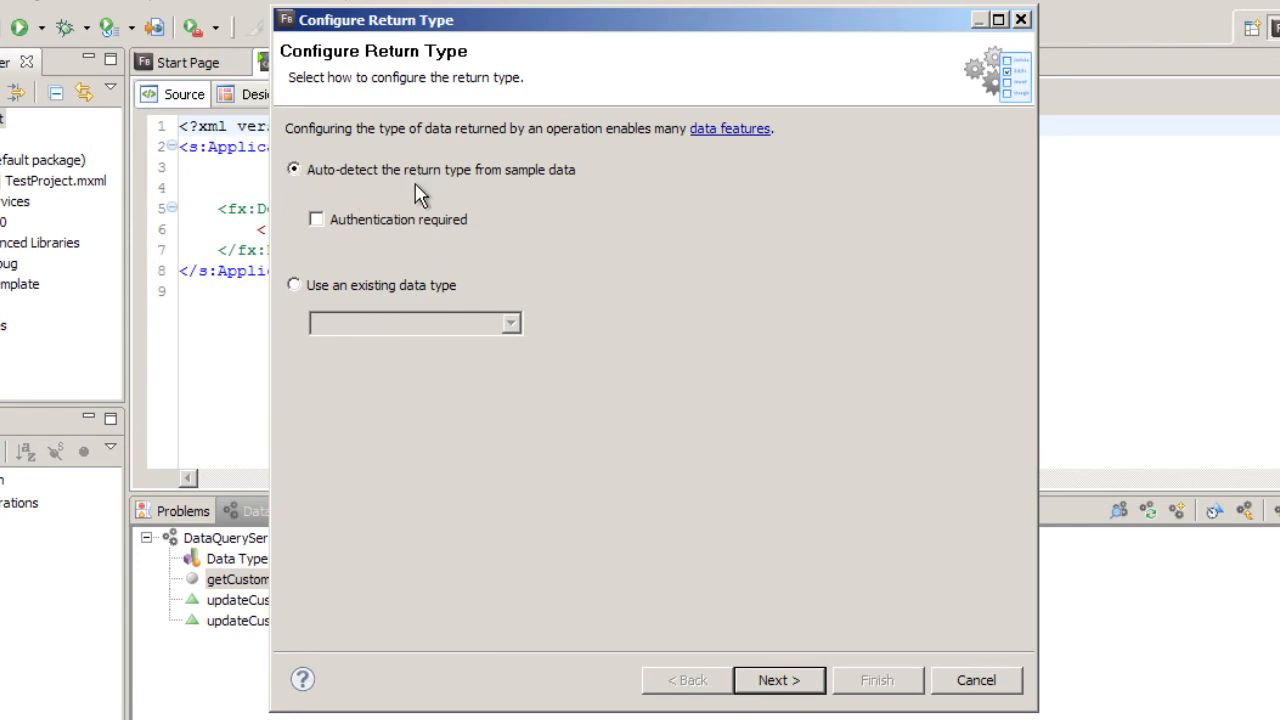
click(786, 684)
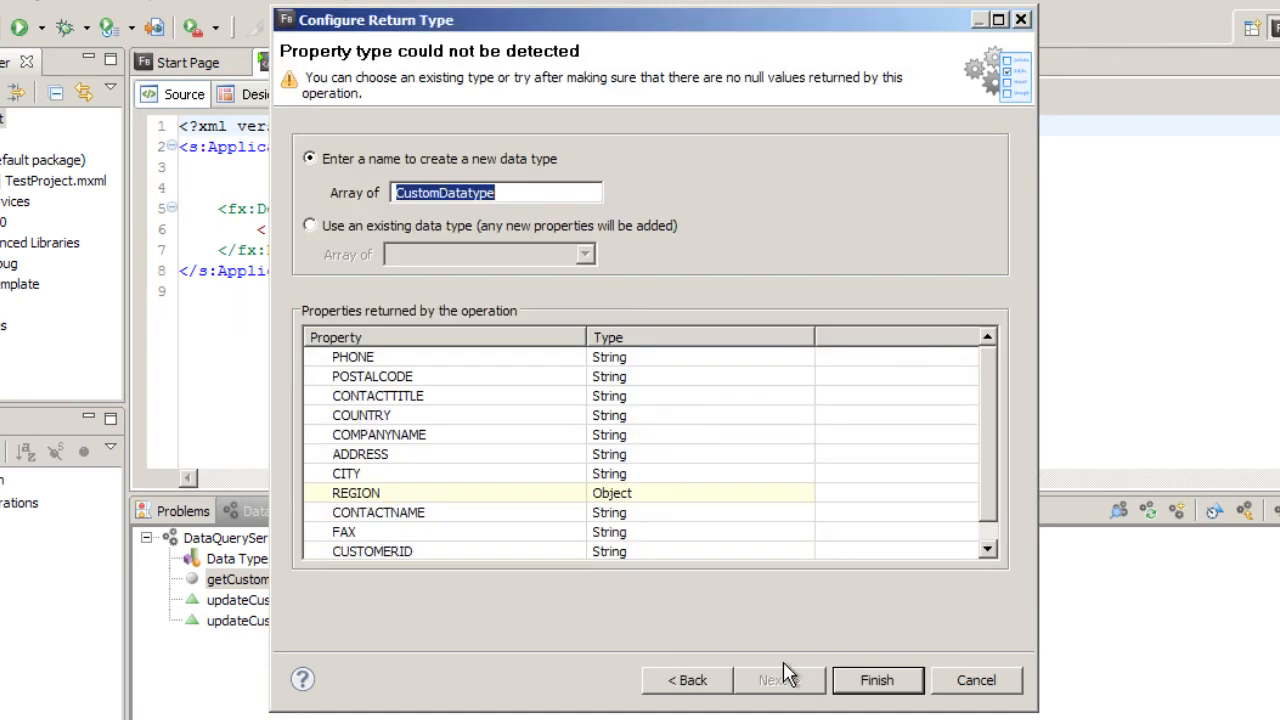
drag(985, 388, 989, 354)
drag(496, 192, 396, 192)
text(Customer)
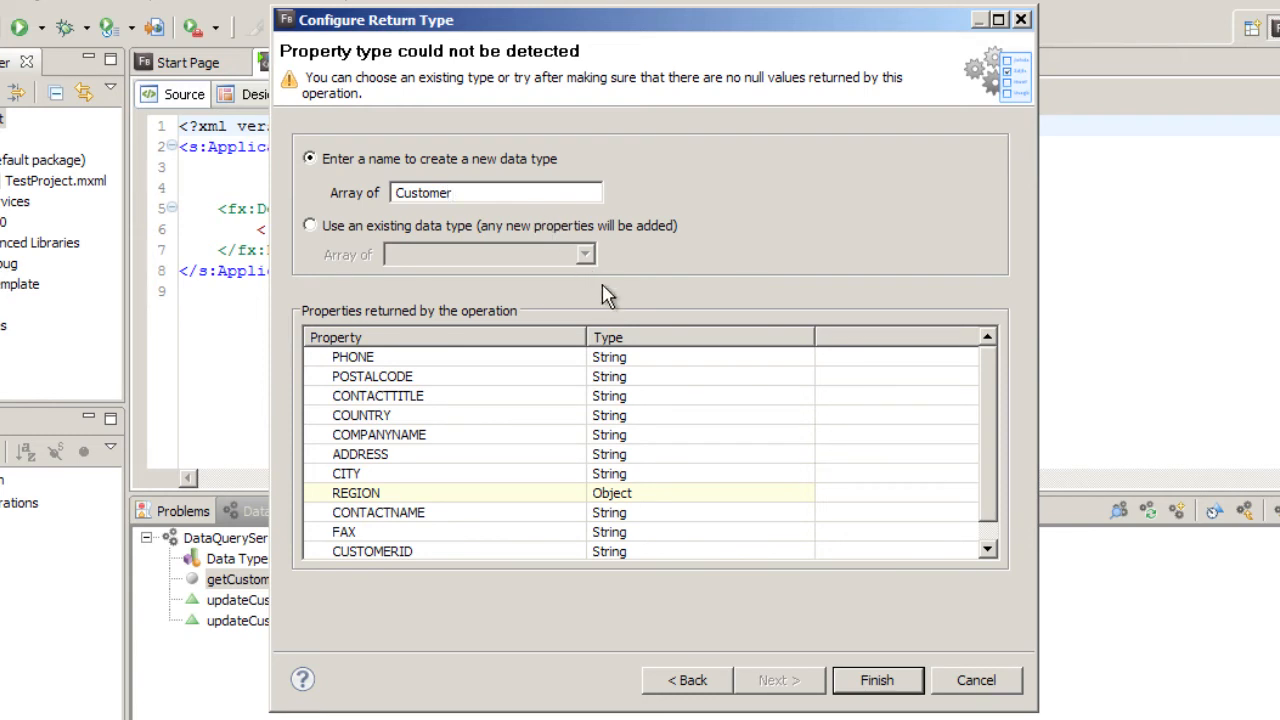
click(890, 680)
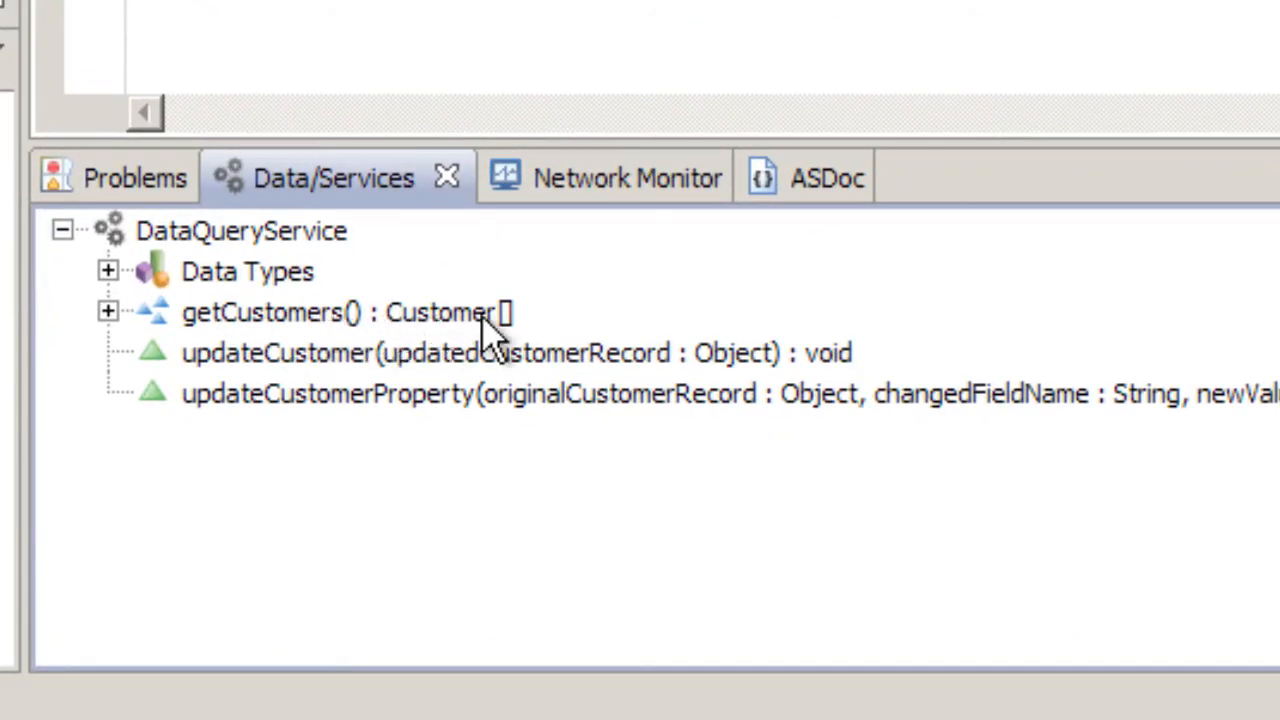
- Test the getCustomers operation with the results area enlarged, and examine the properties of returned record [2]
click(266, 320)
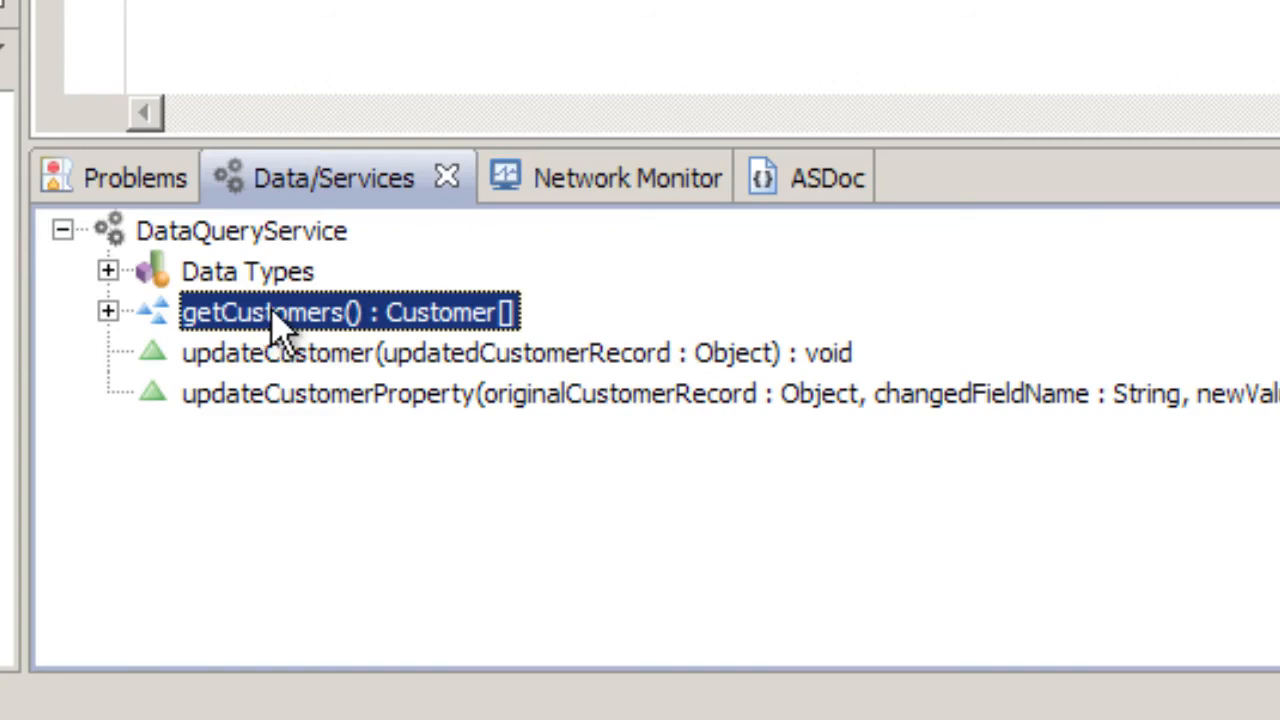
right_click(278, 322)
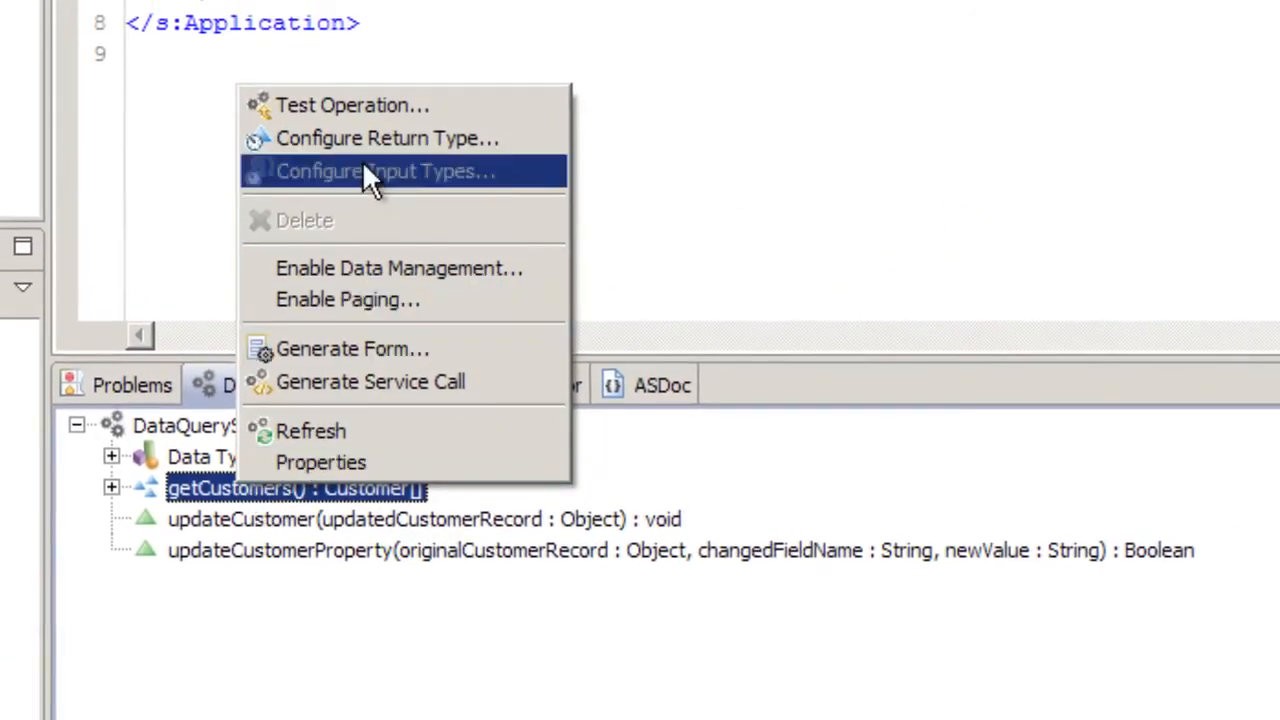
click(364, 104)
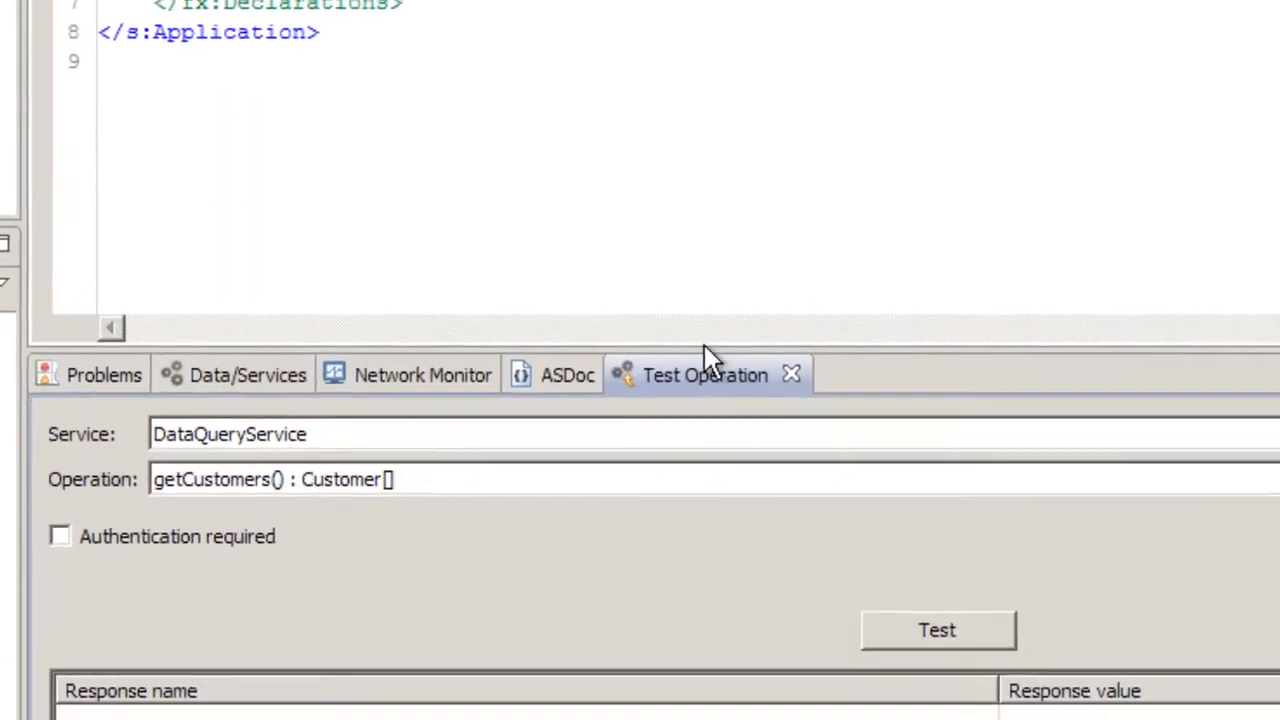
drag(880, 347, 864, 51)
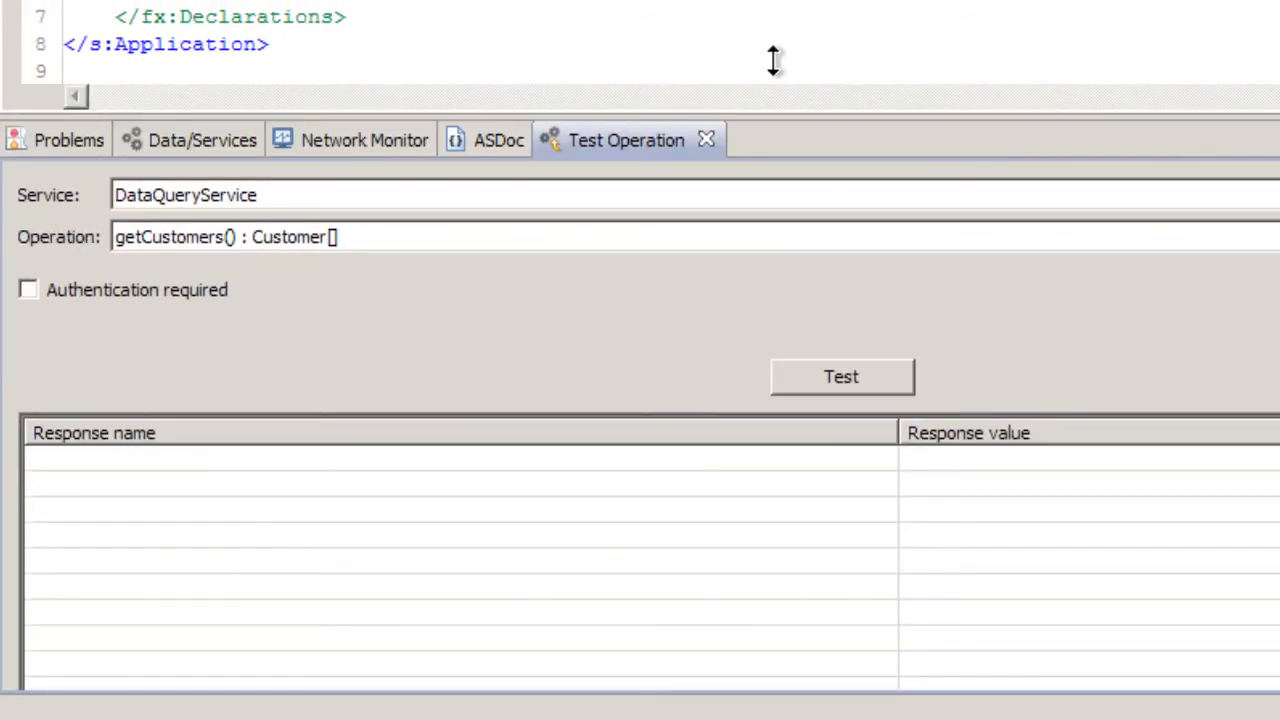
drag(773, 60, 773, 5)
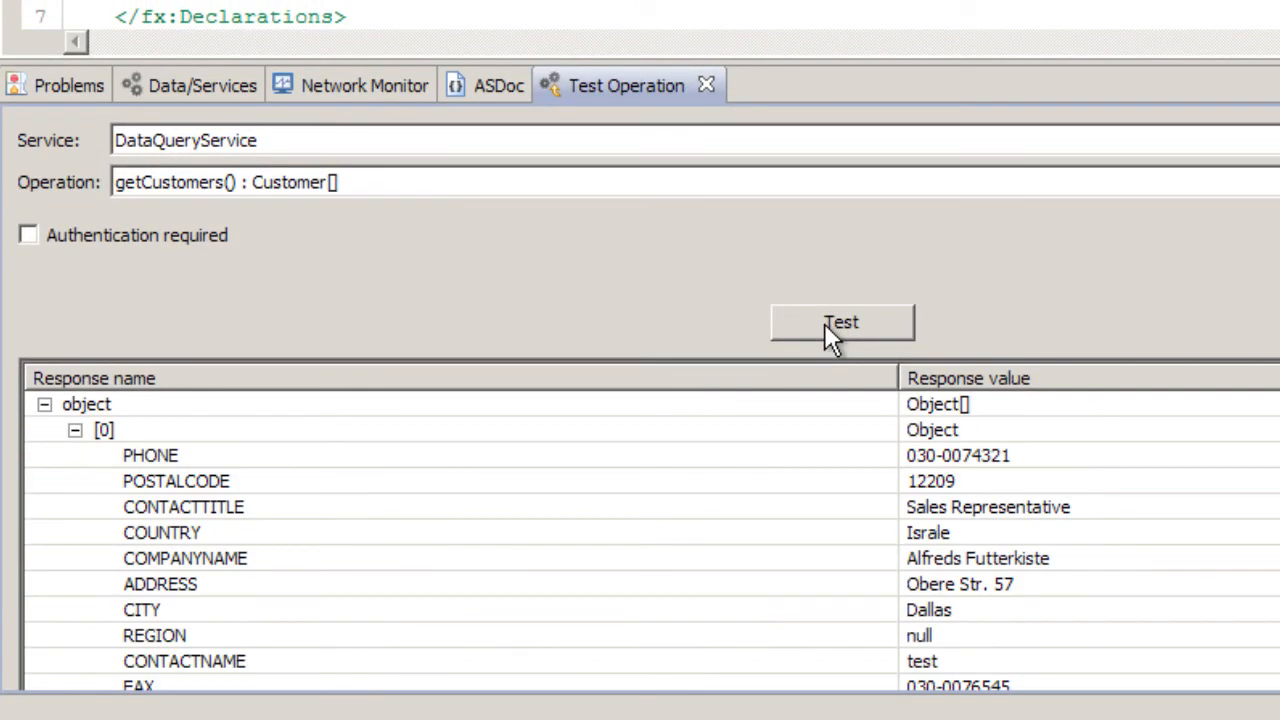
click(74, 428)
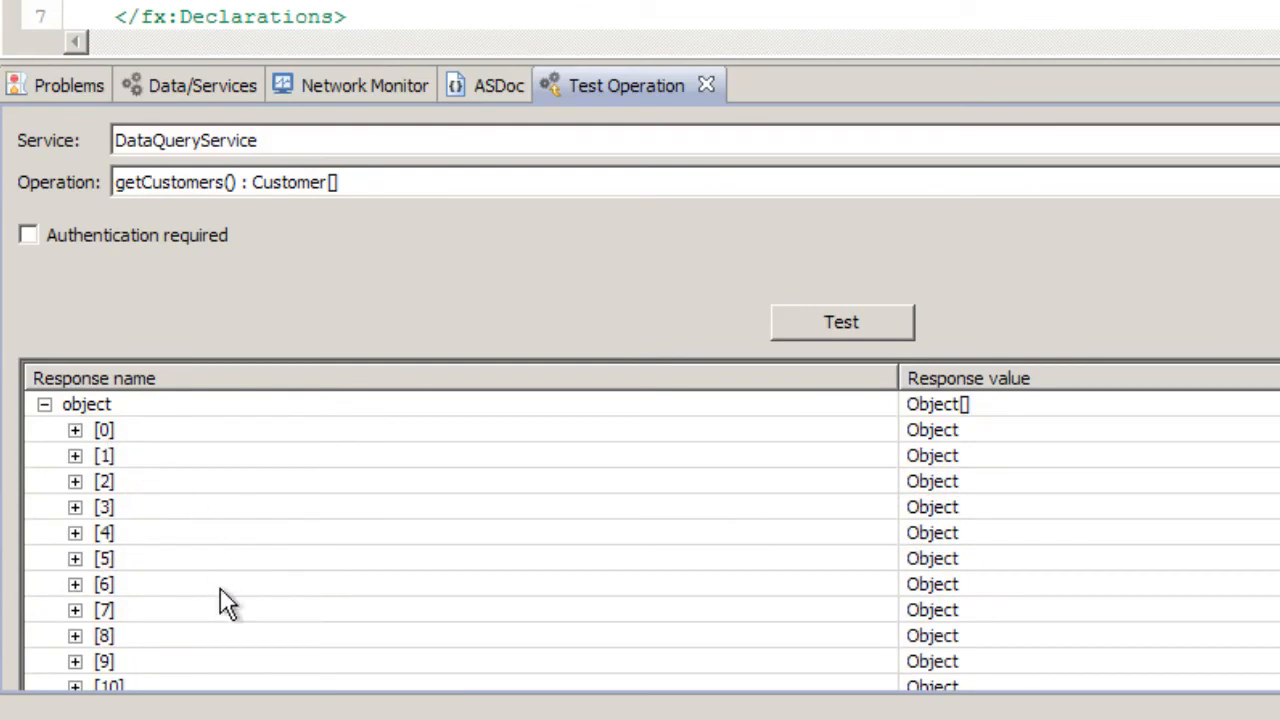
click(74, 482)
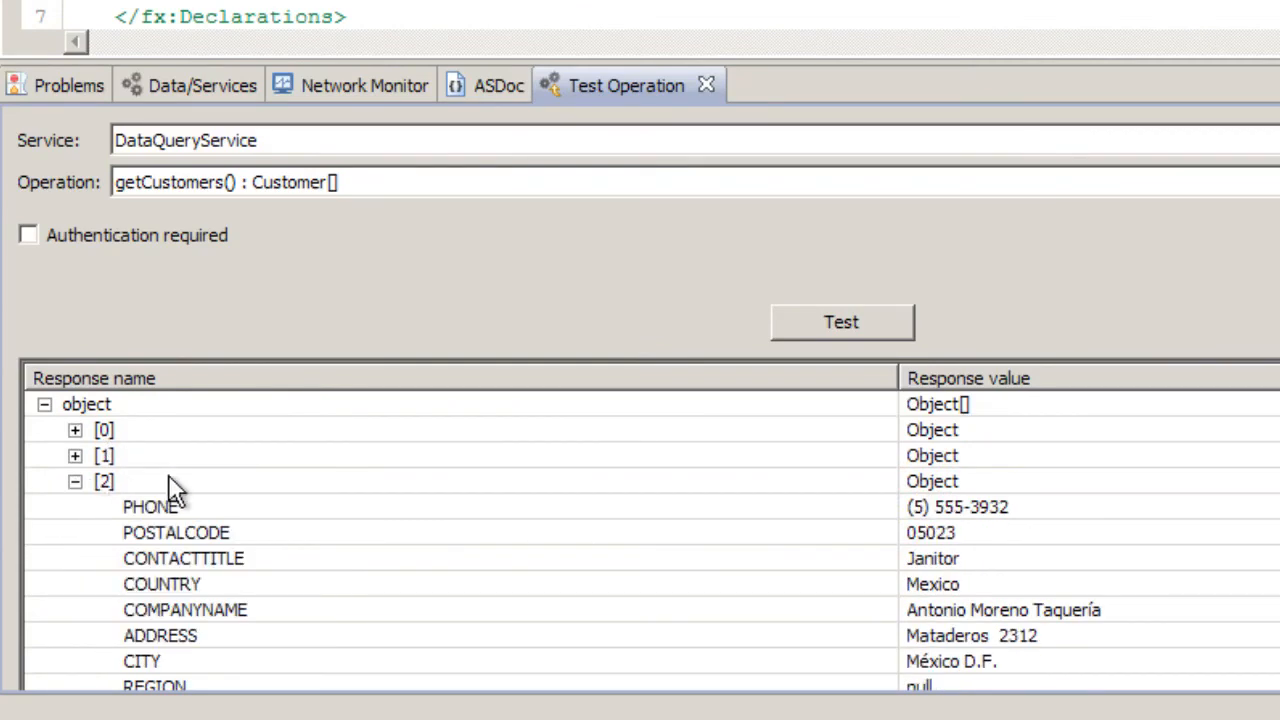
click(72, 482)
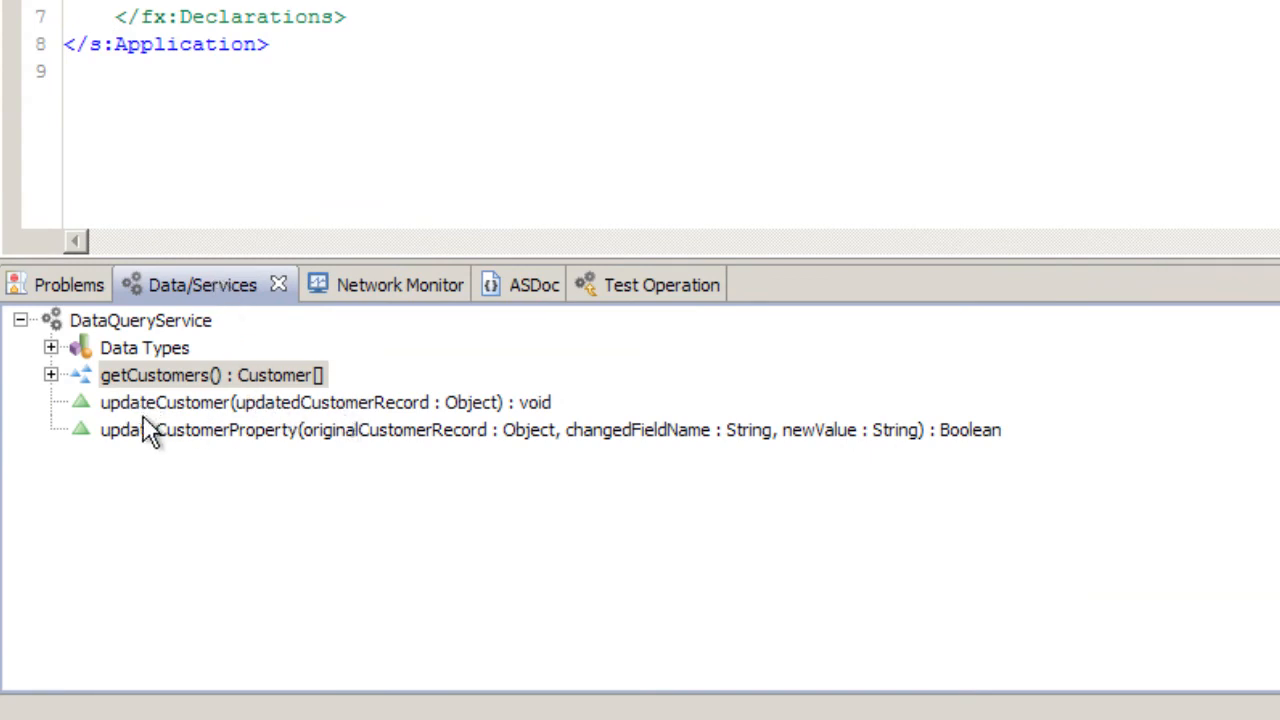
- Set the input type of the updatedCustomerRecord parameter of the updateCustomer operation to Customer
click(170, 405)
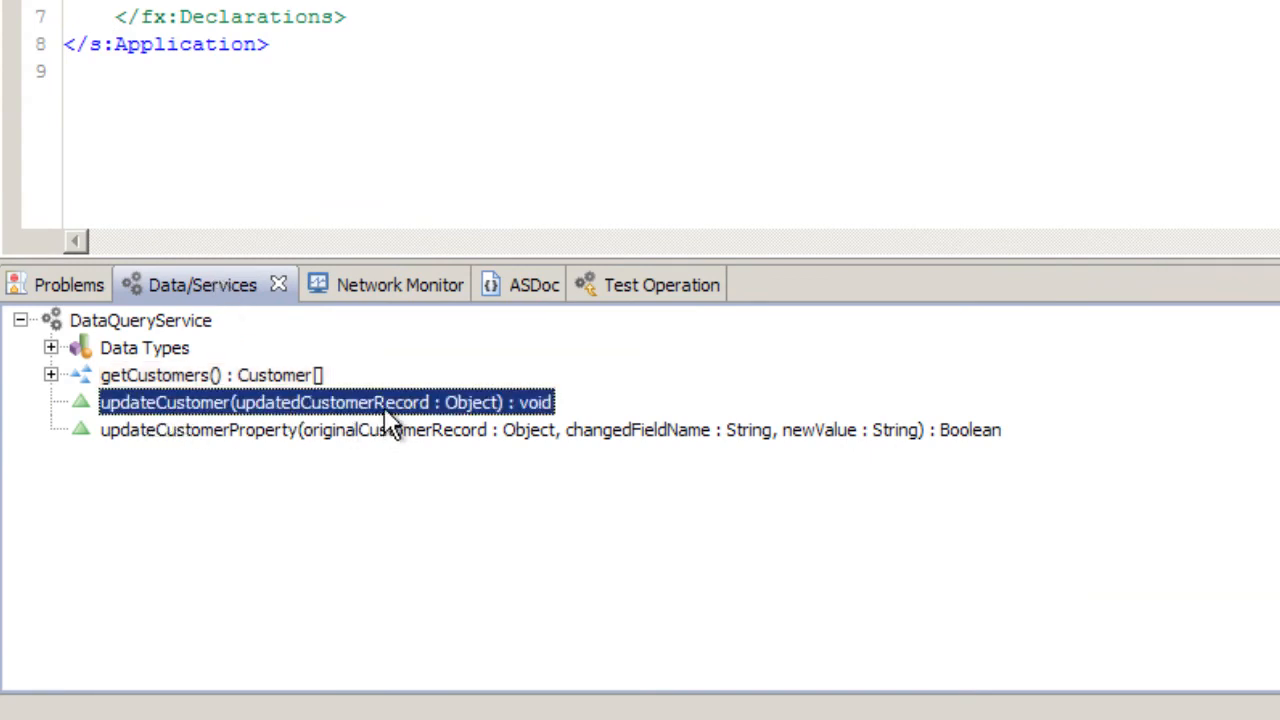
right_click(435, 396)
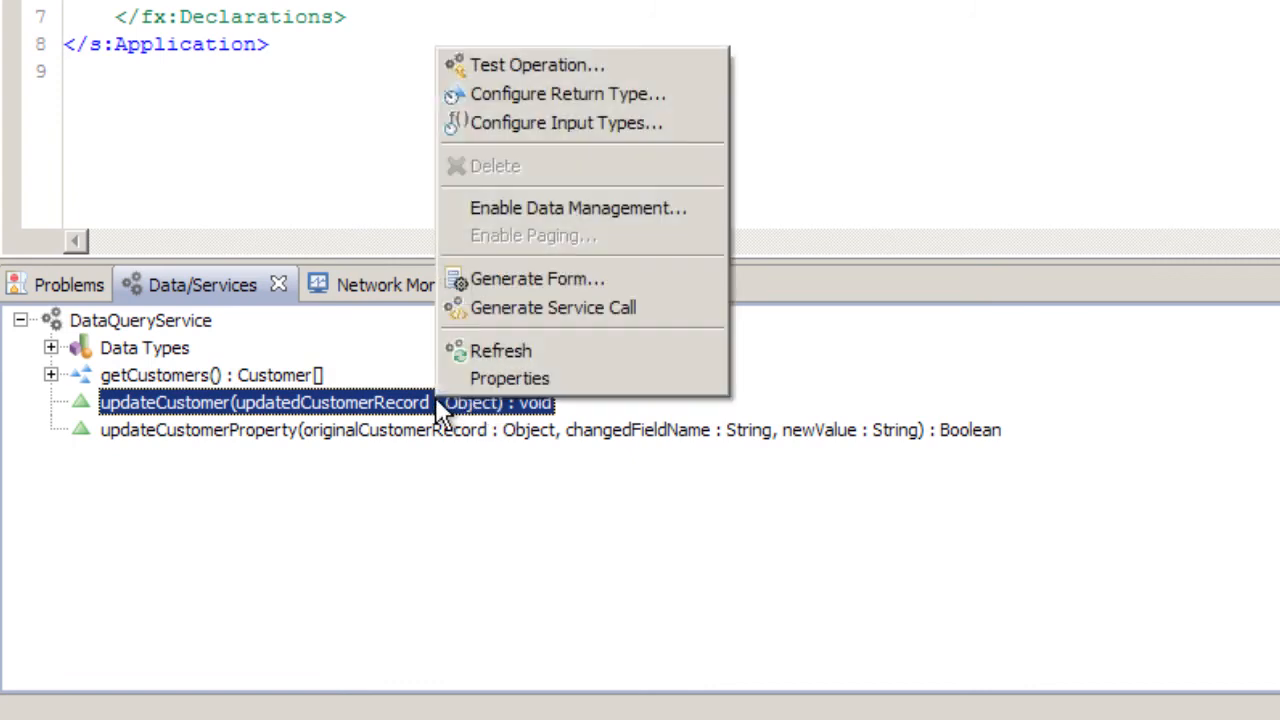
click(569, 124)
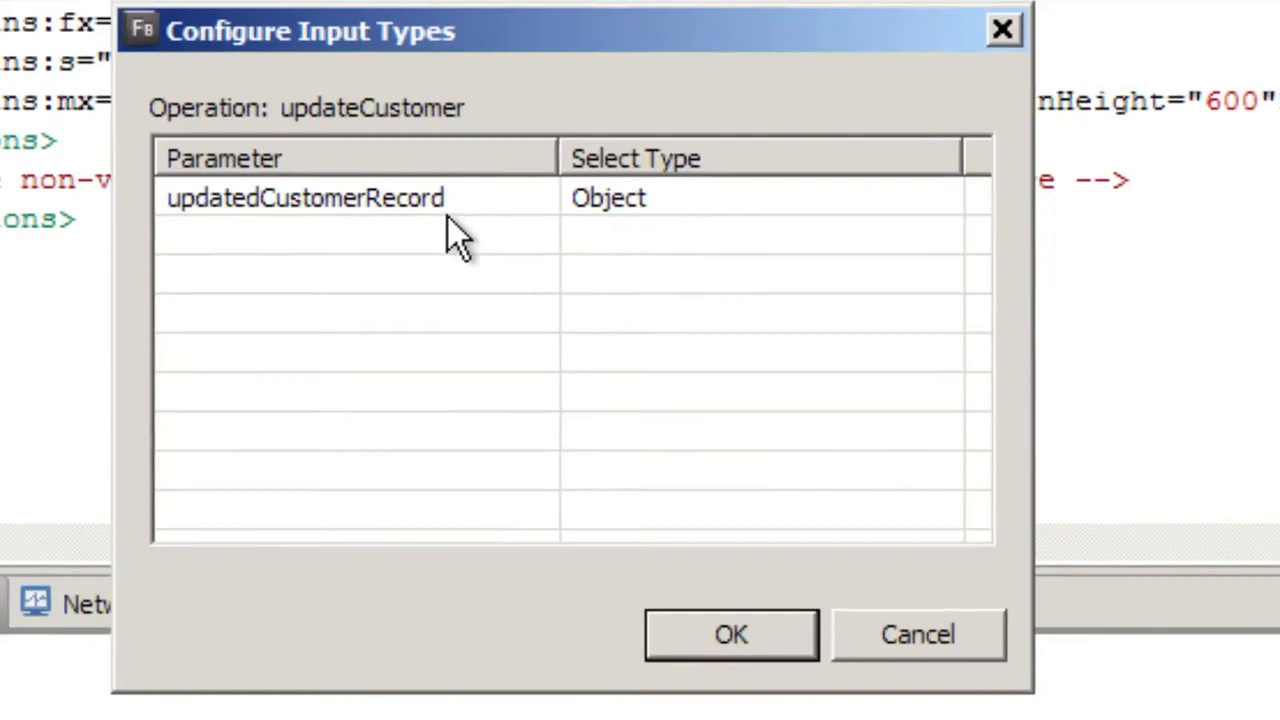
click(437, 202)
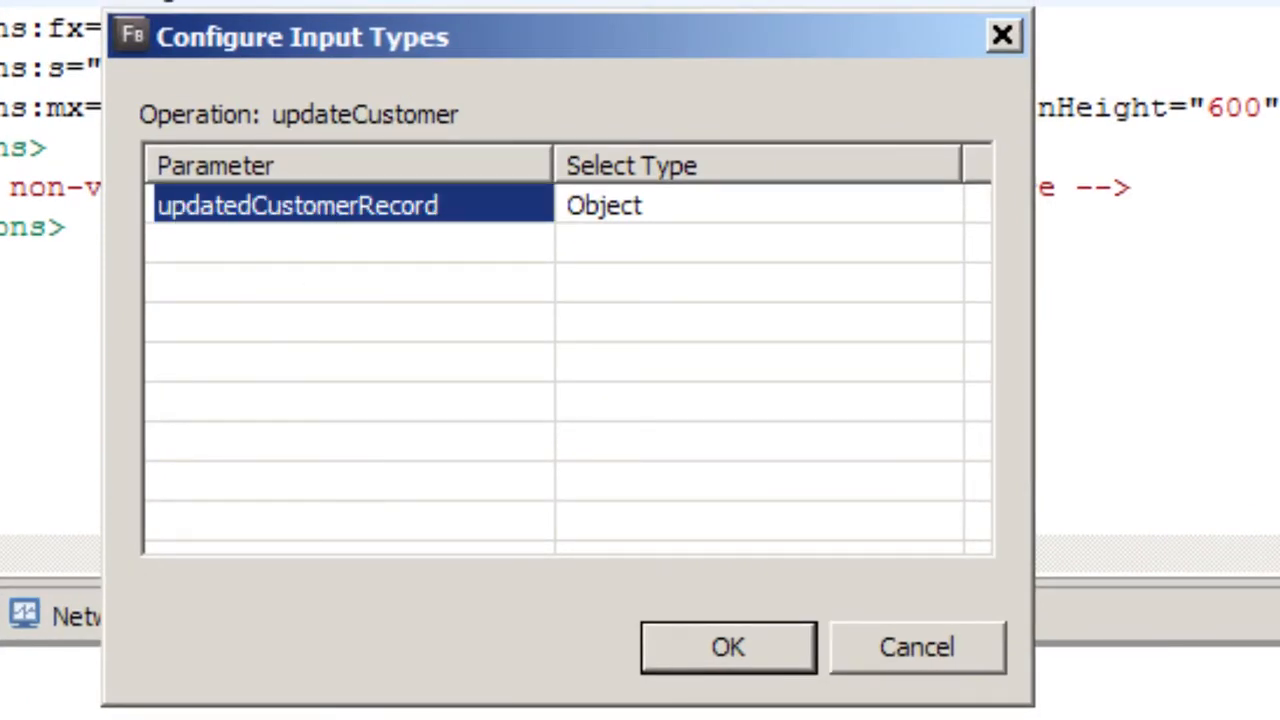
click(664, 204)
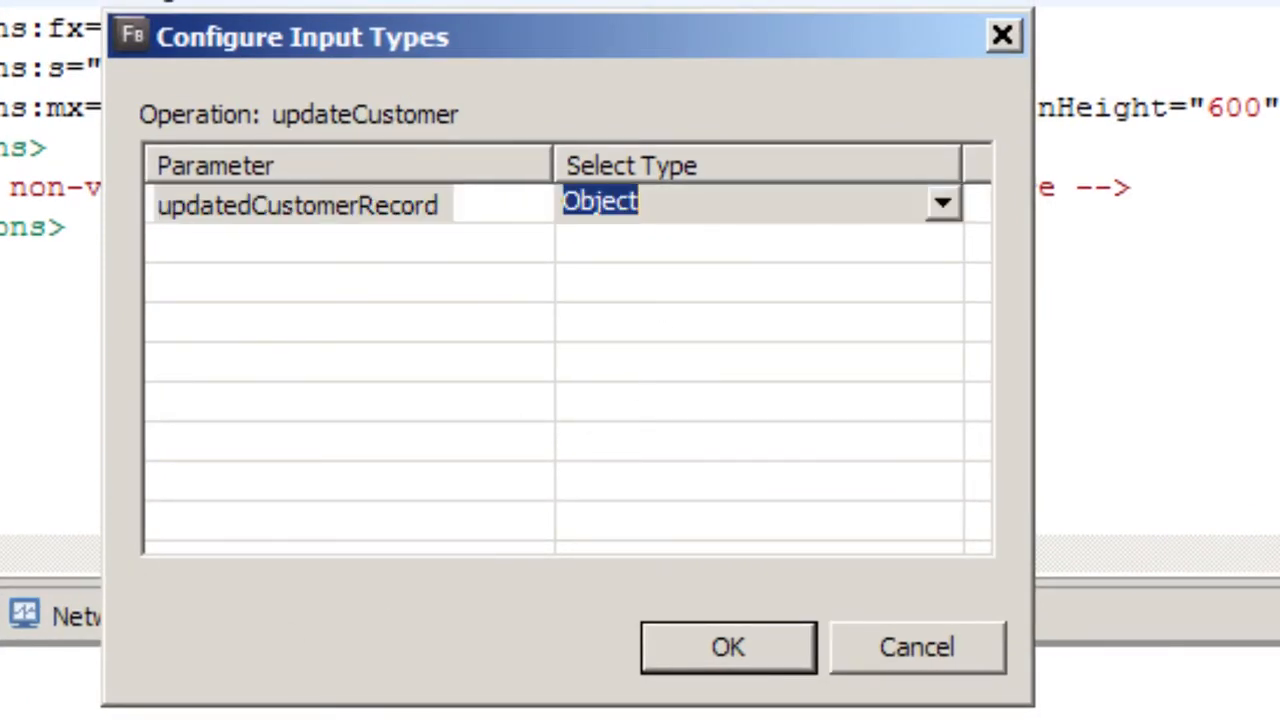
click(942, 204)
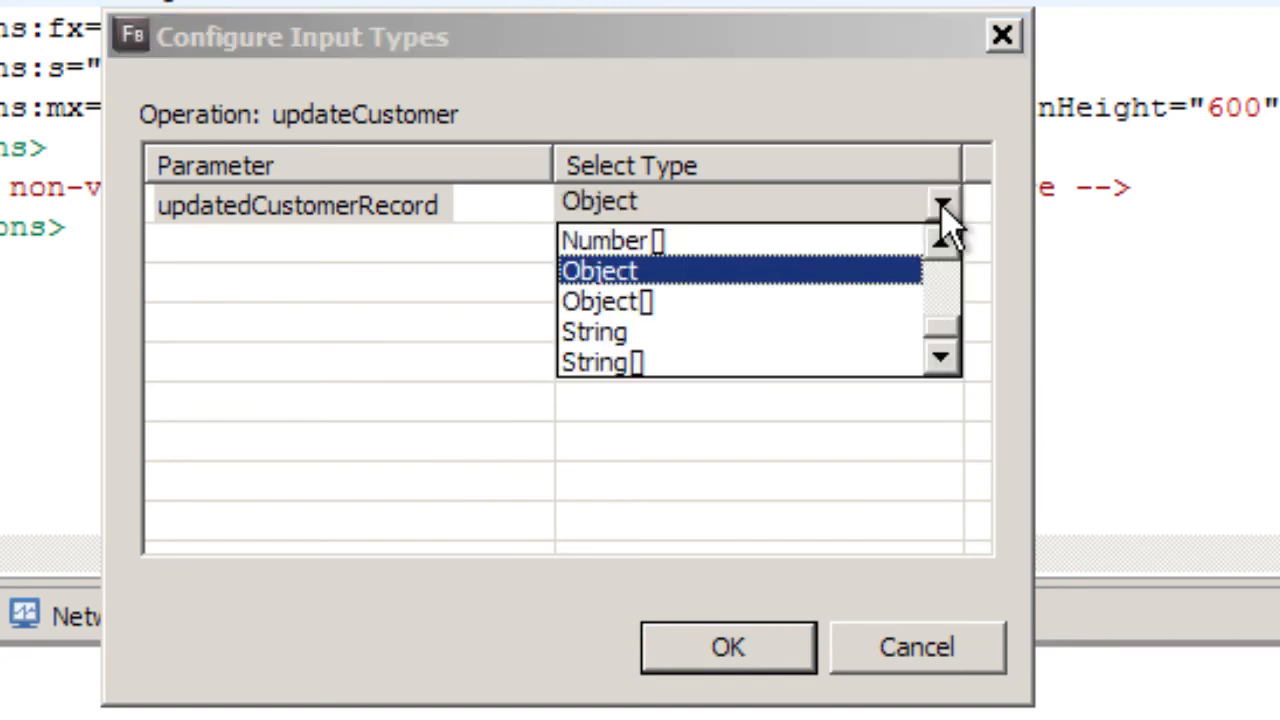
drag(934, 323, 953, 284)
click(659, 335)
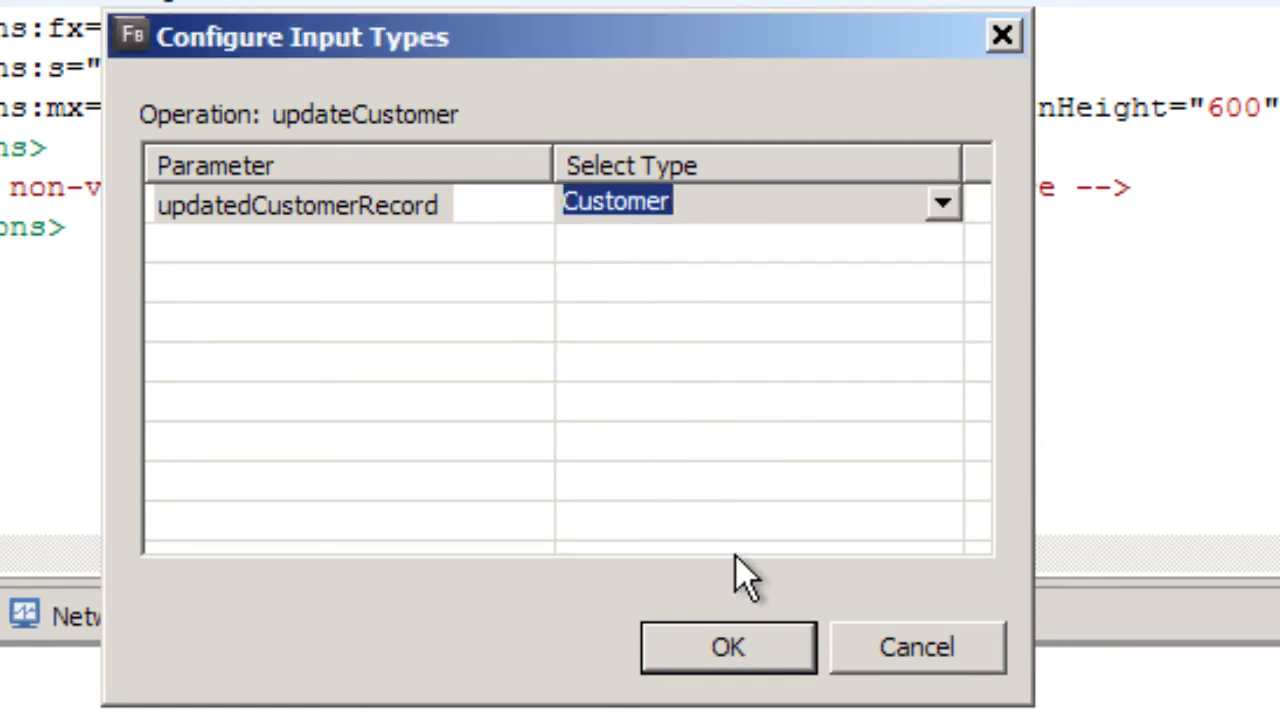
click(742, 646)
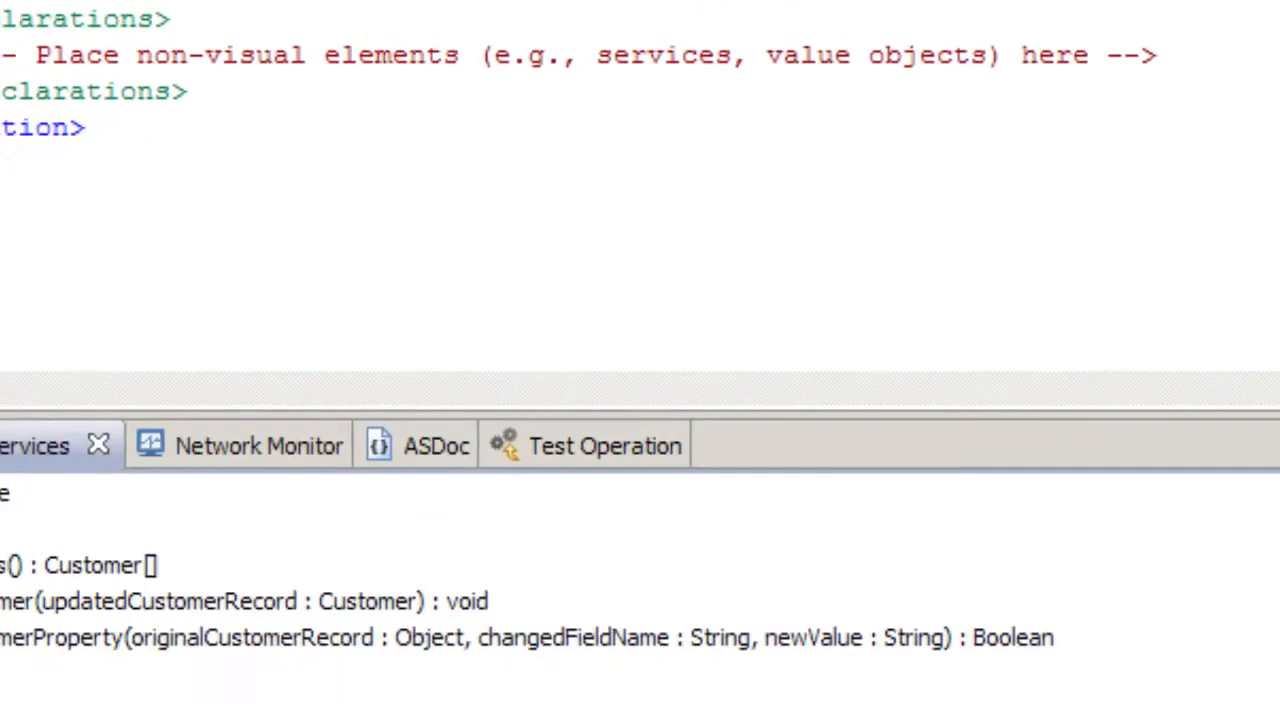